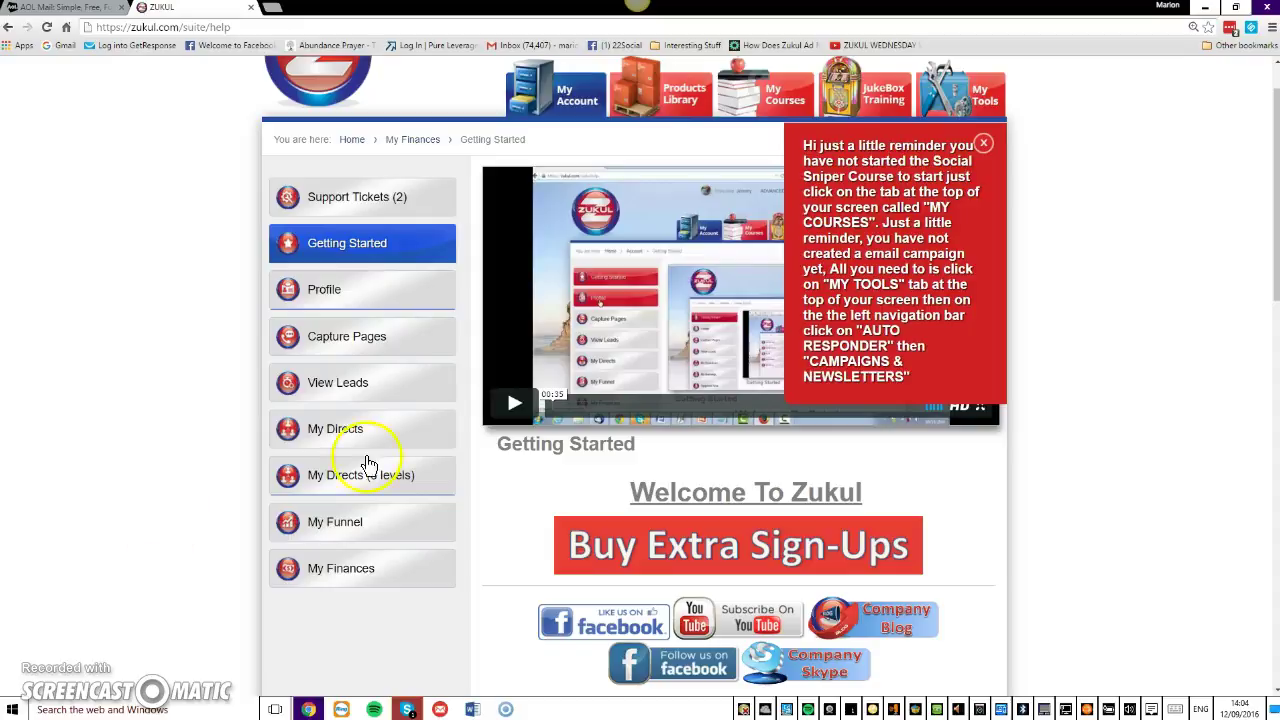
Scroll back to the top of Getting Started and choose Profile in the left navigation.
left_click_drag(1274, 96, 1273, 76)
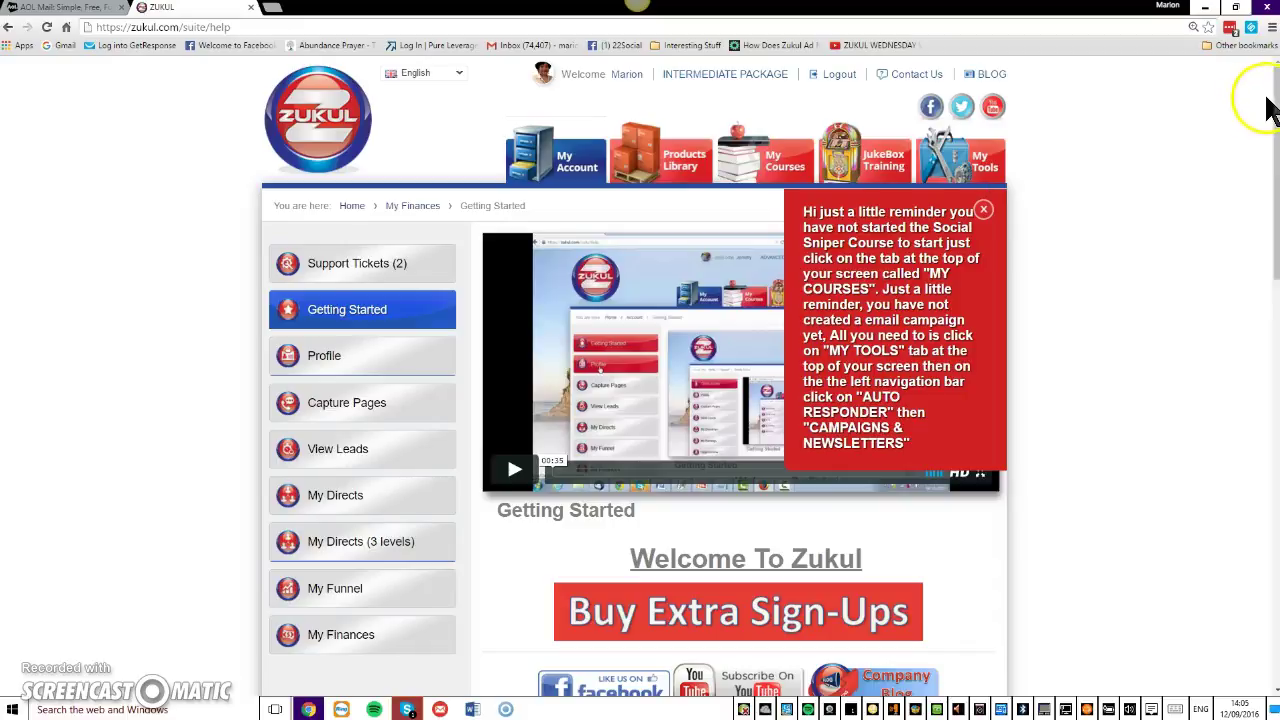
left_click_drag(1275, 95, 1272, 112)
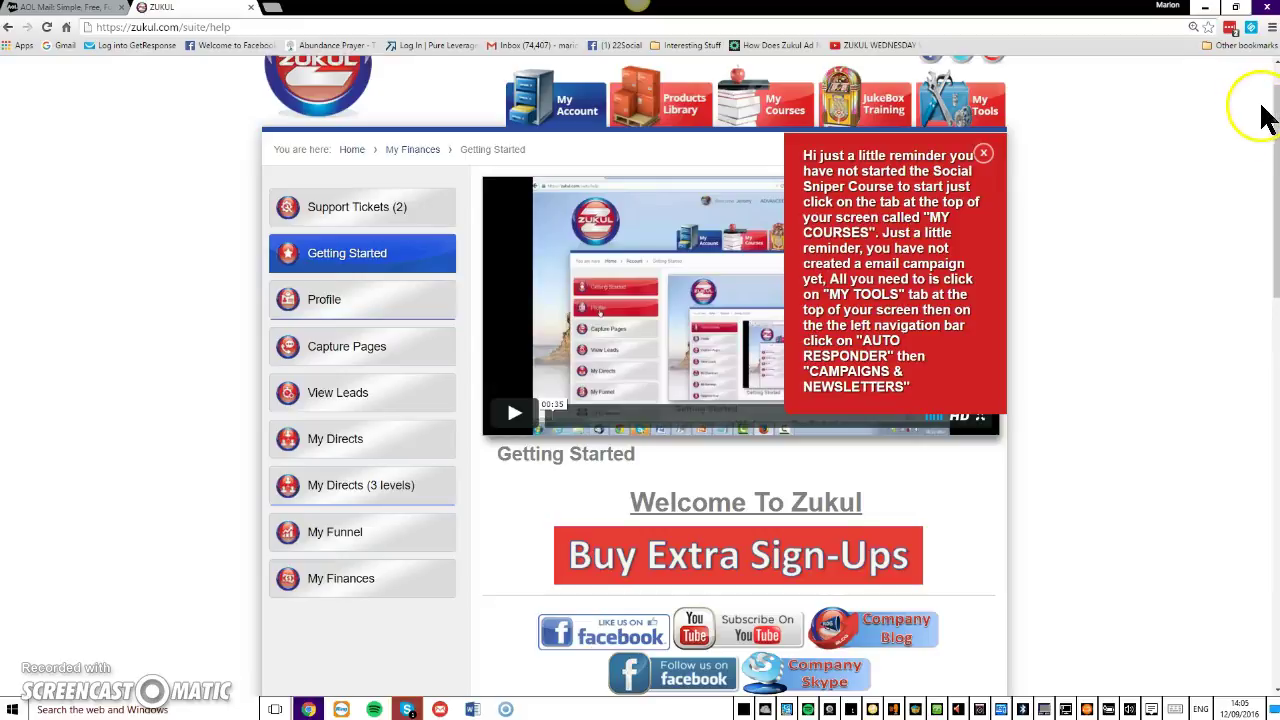
scroll(1274, 98, "up", 1)
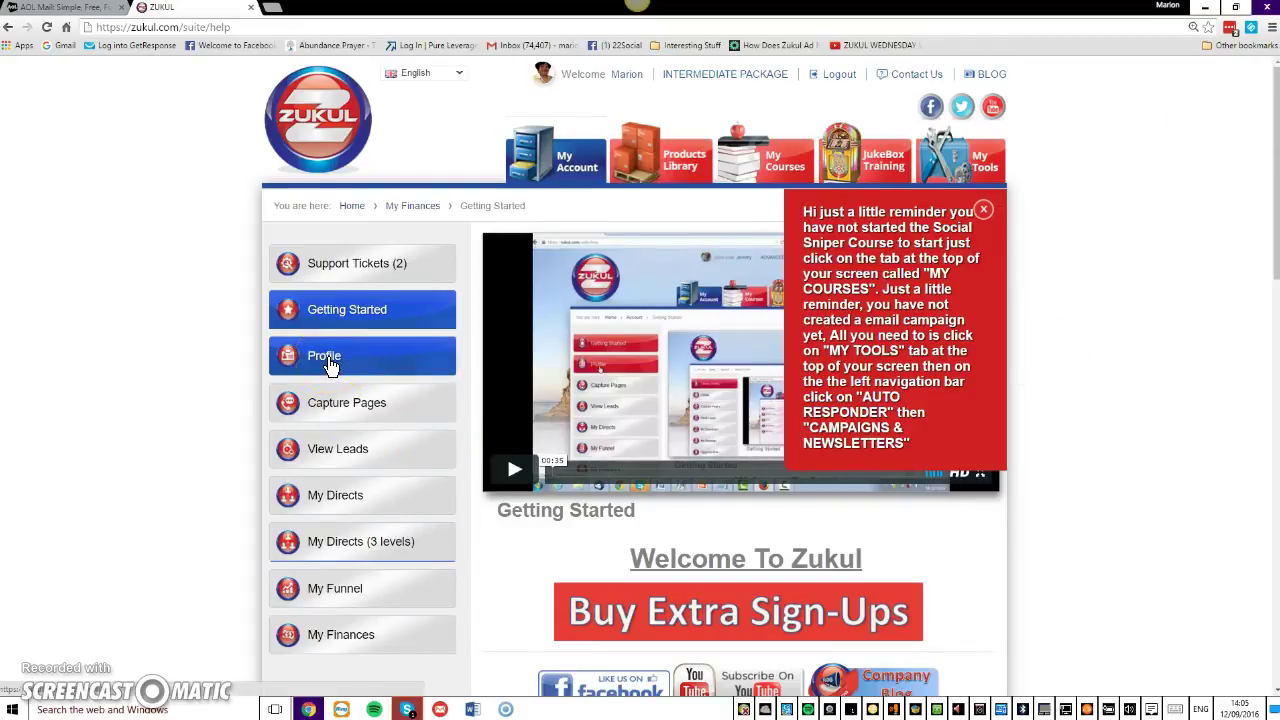
left_click(350, 560)
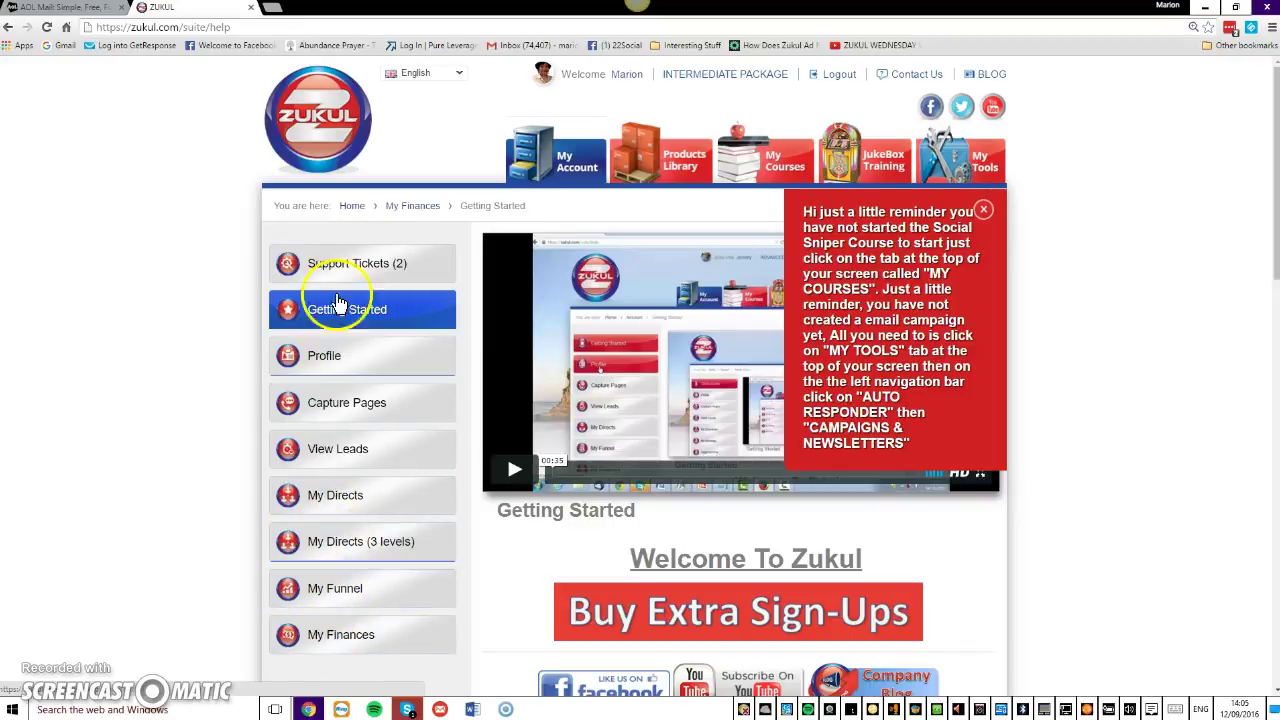
left_click(330, 358)
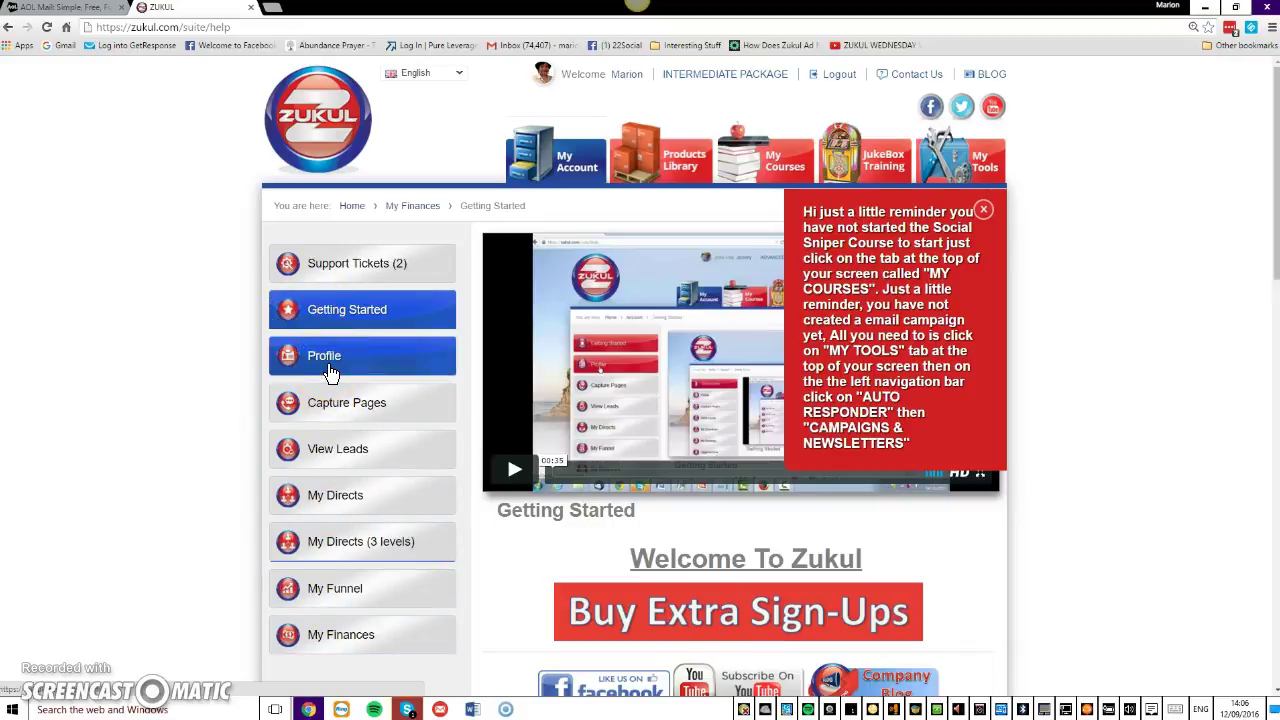
left_click(331, 372)
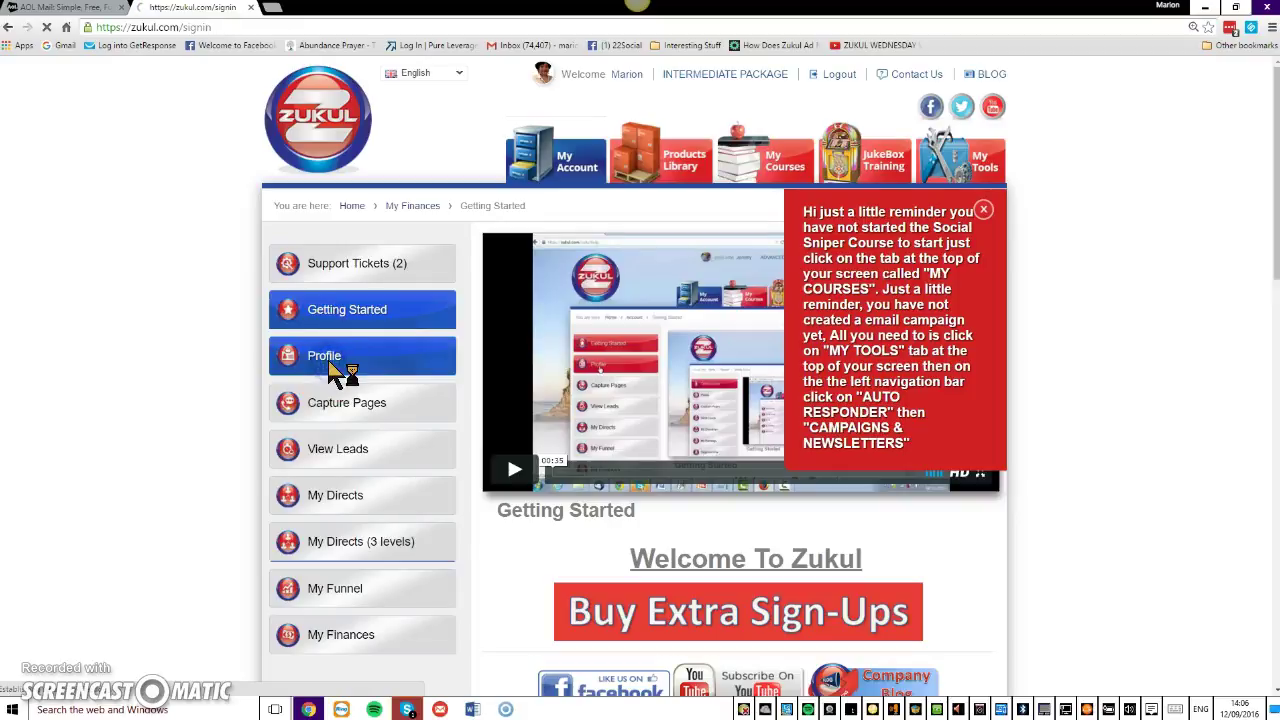
Sign in on the Members Login page with the account e-mail and password.
left_click(577, 358)
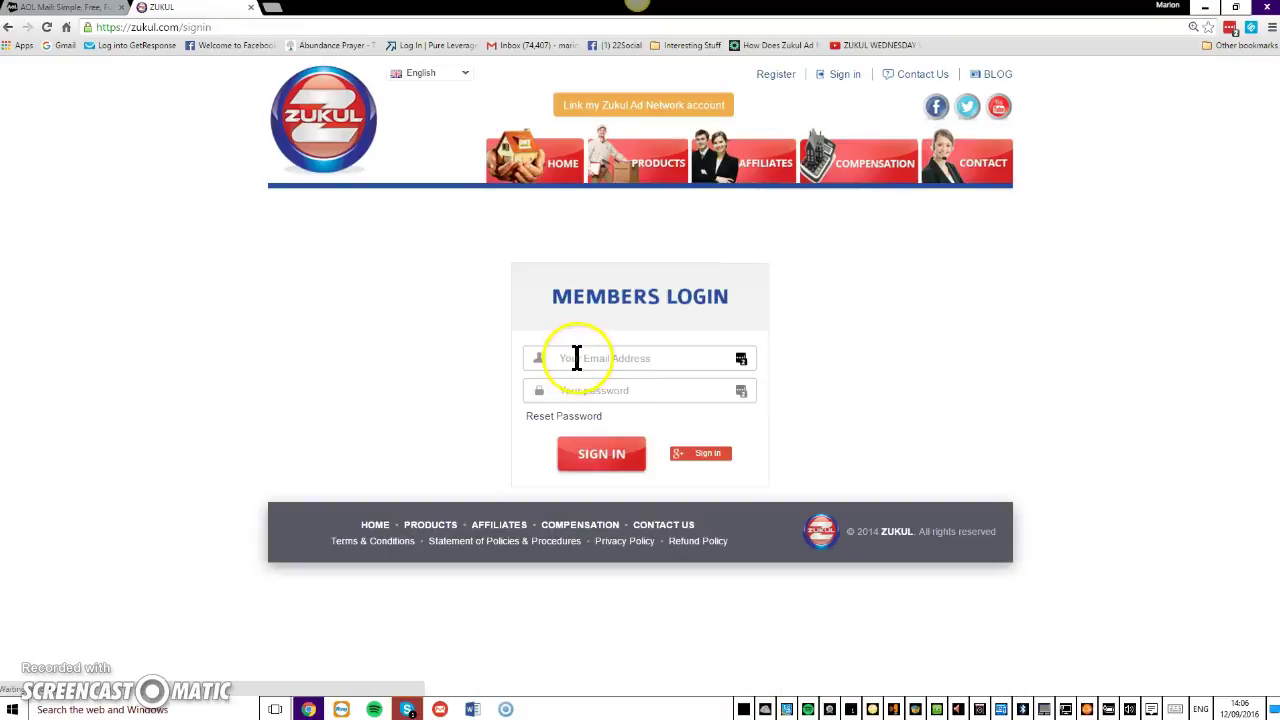
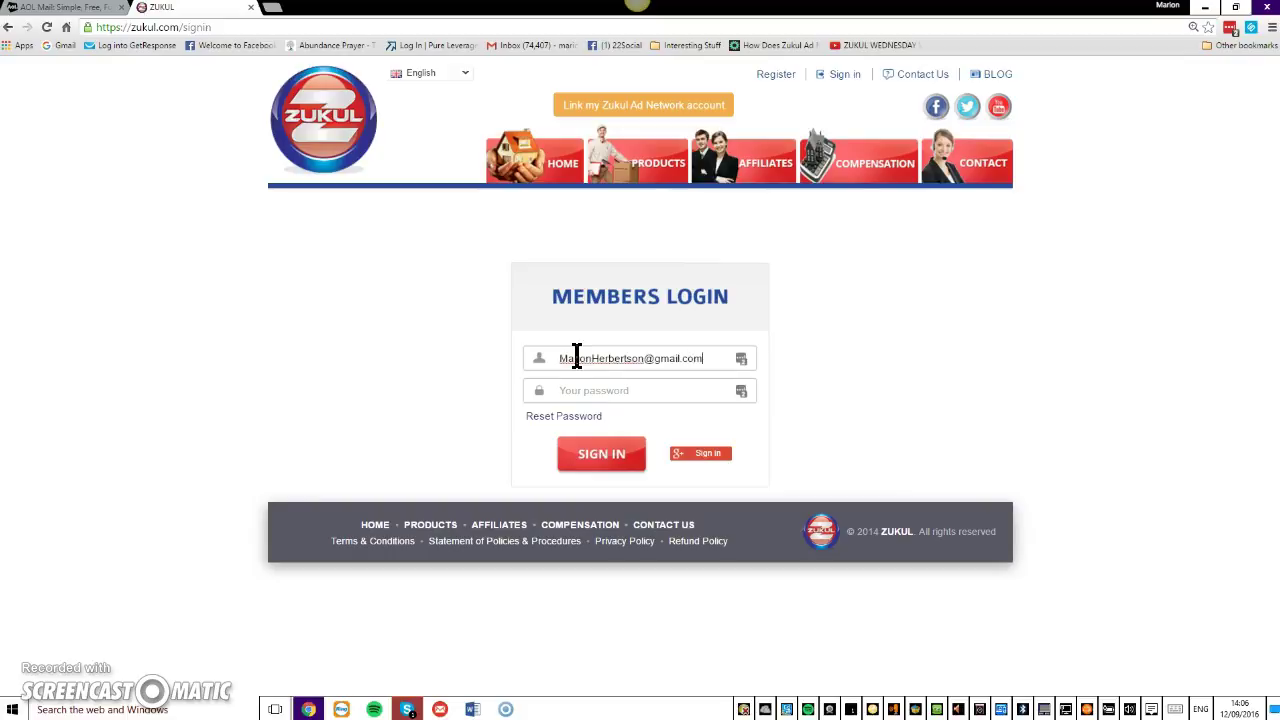
left_click(557, 390)
type("••••••••••••••")
left_click(590, 452)
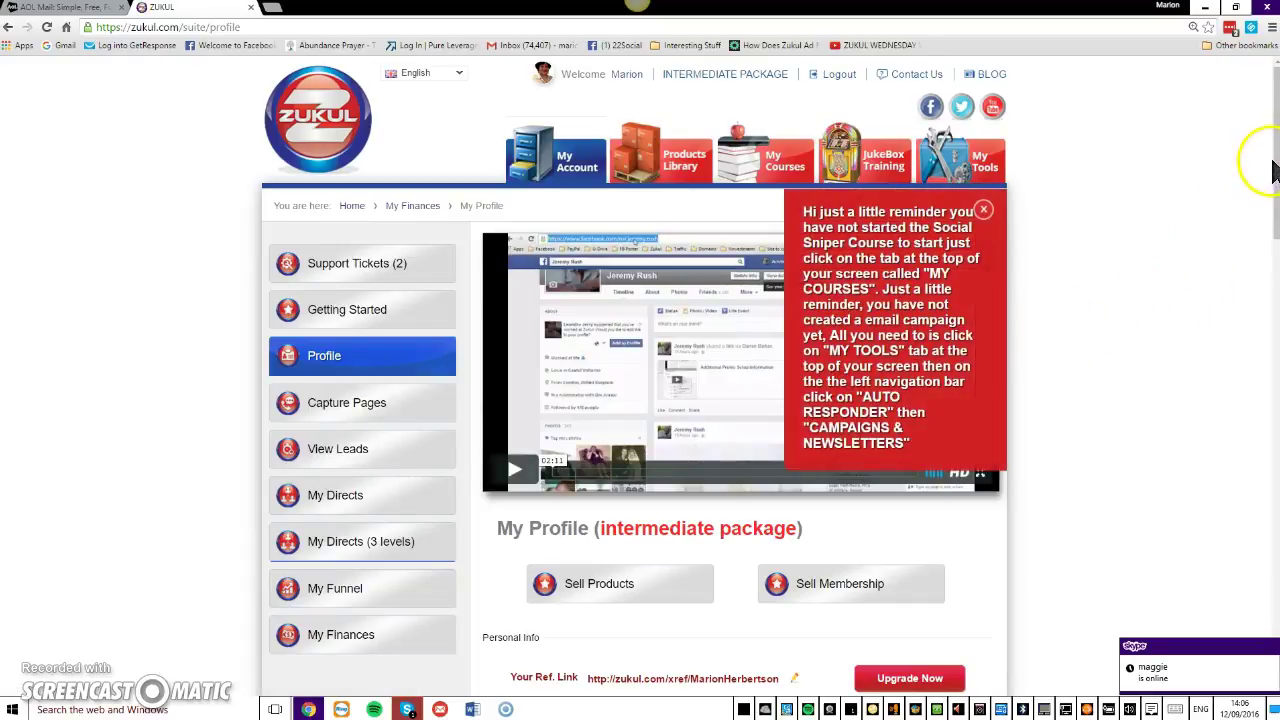
left_click_drag(1268, 176, 1268, 185)
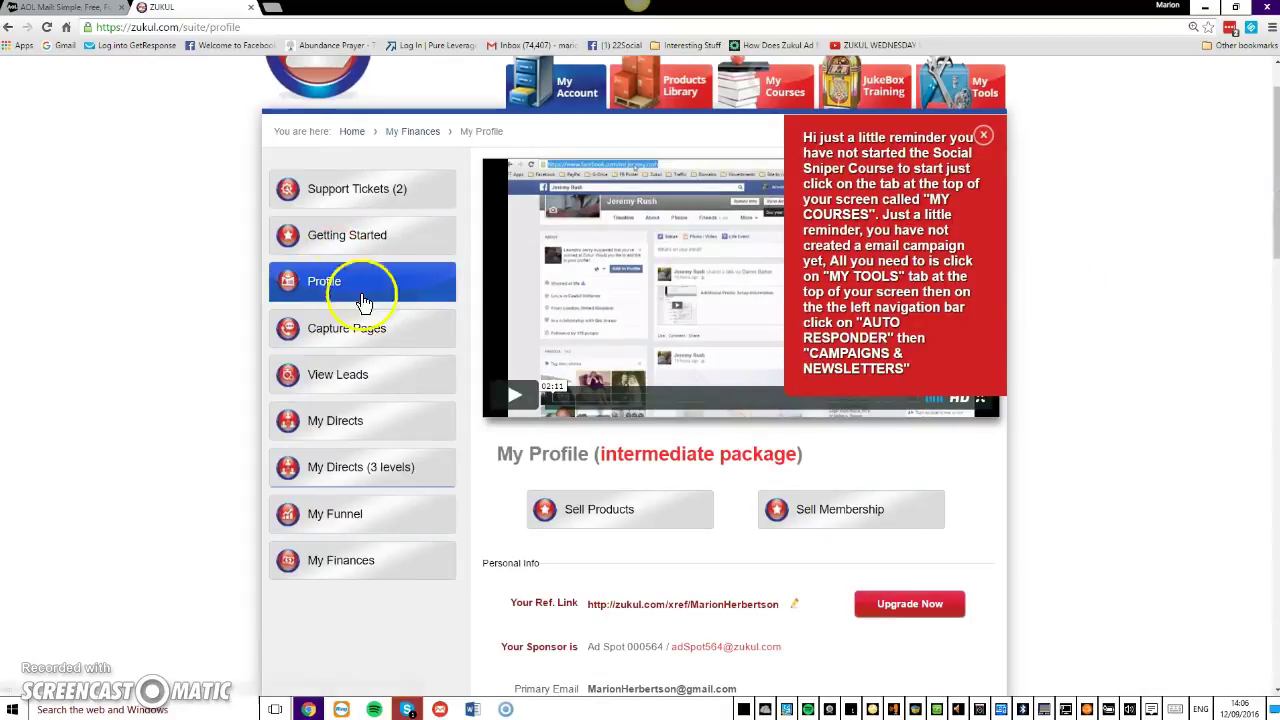
left_click_drag(1262, 208, 1262, 255)
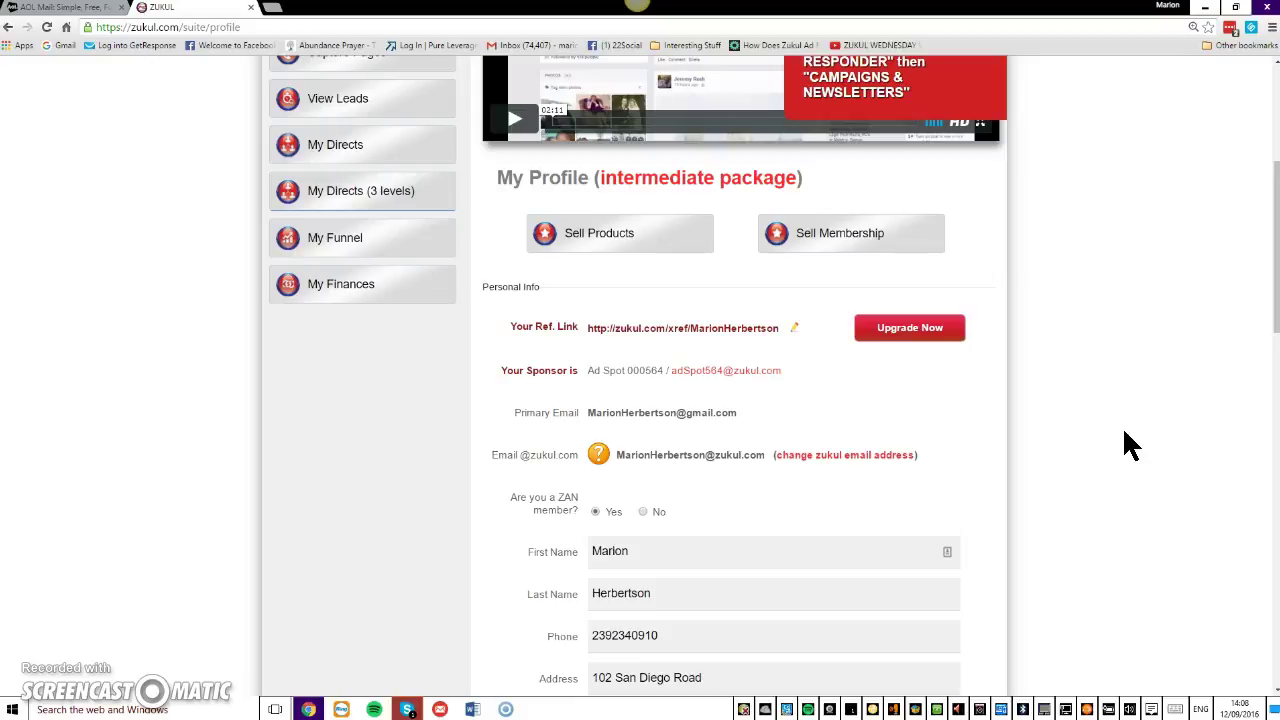
left_click(1123, 433)
left_click(1146, 423)
left_click(592, 414)
Add a leading 0 to the start of the profile's phone number.
left_click(1274, 278)
left_click_drag(1274, 278, 1266, 322)
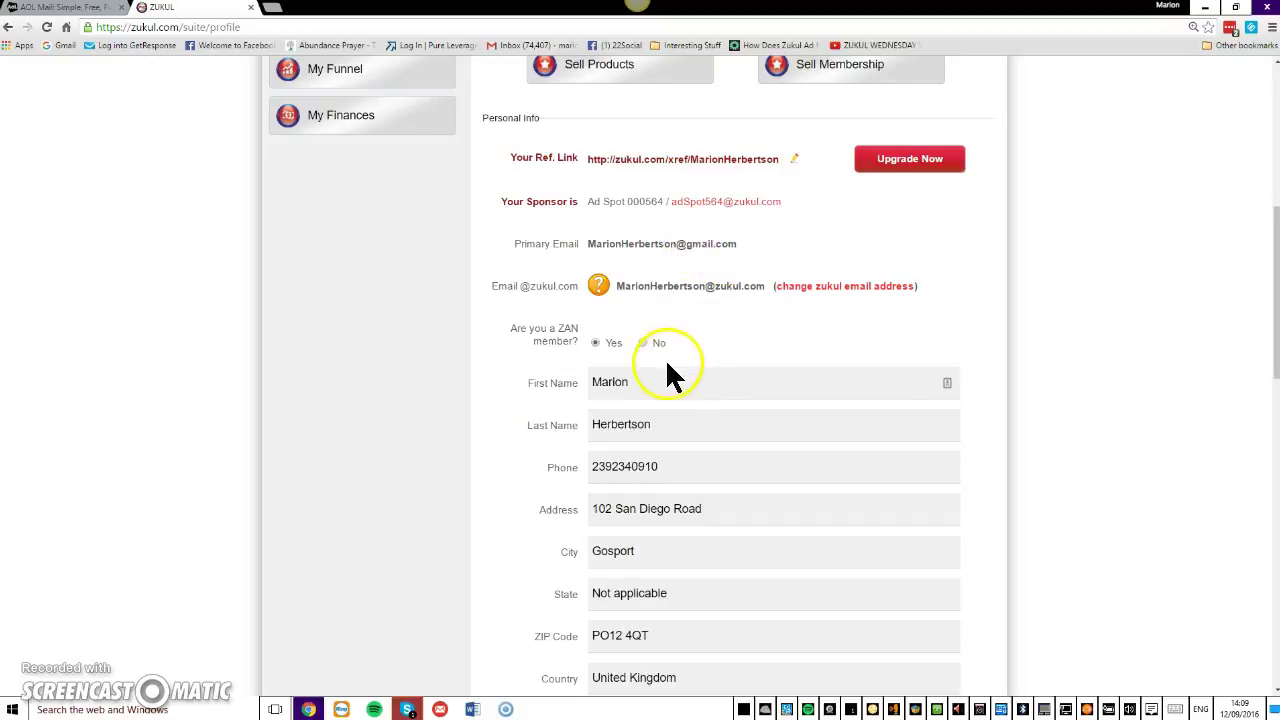
left_click(590, 467)
type("0")
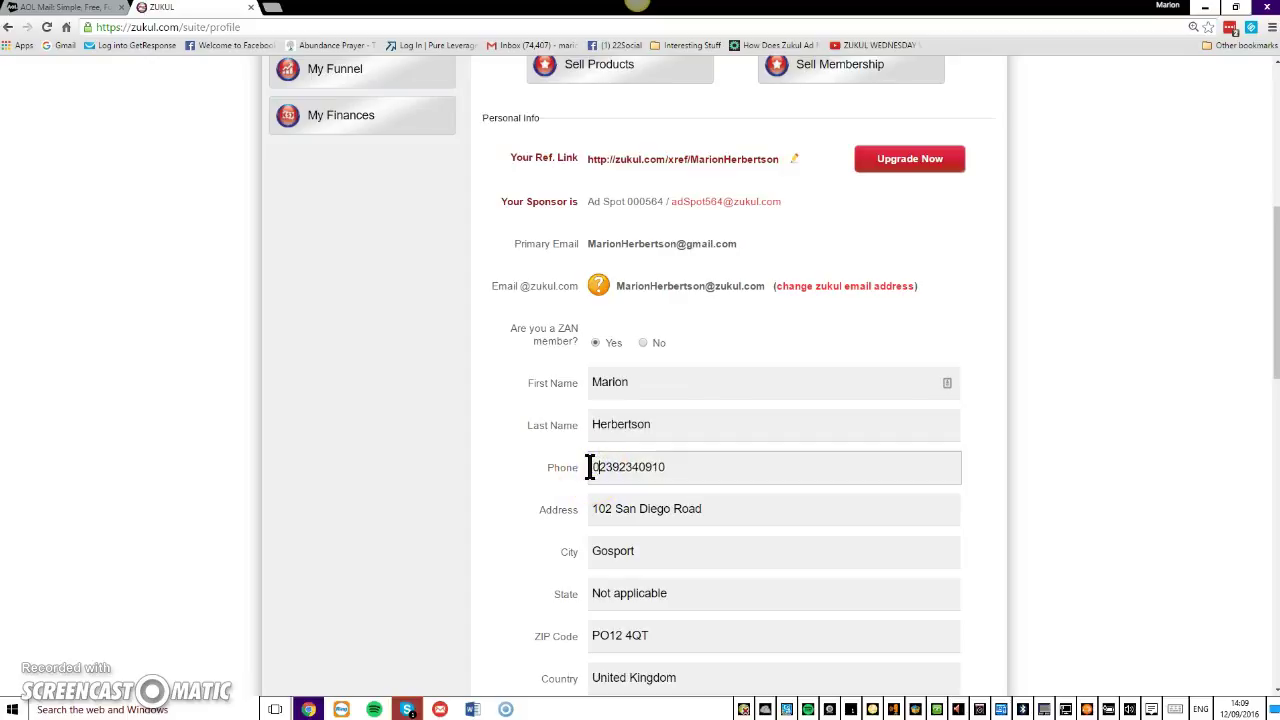
Scroll down the profile form to the empty Facebook field and select it.
left_click_drag(1262, 360, 1262, 420)
scroll(1258, 436, "down", 1)
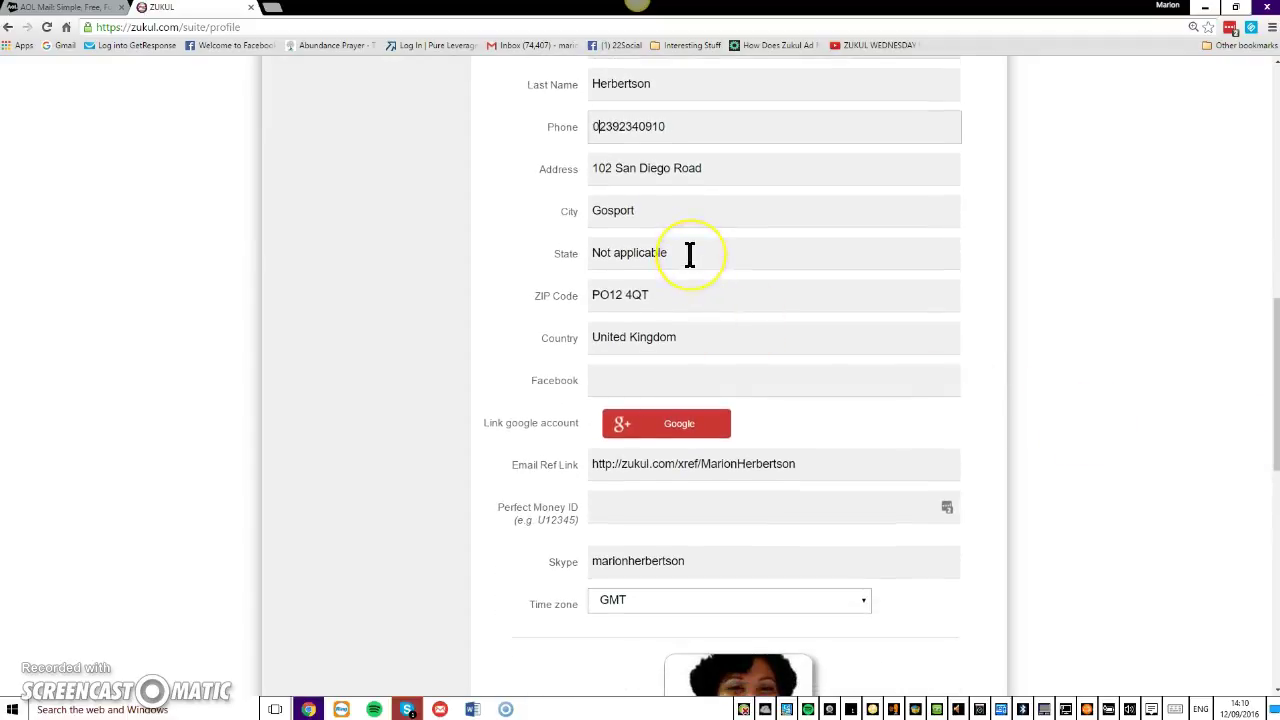
left_click(683, 252)
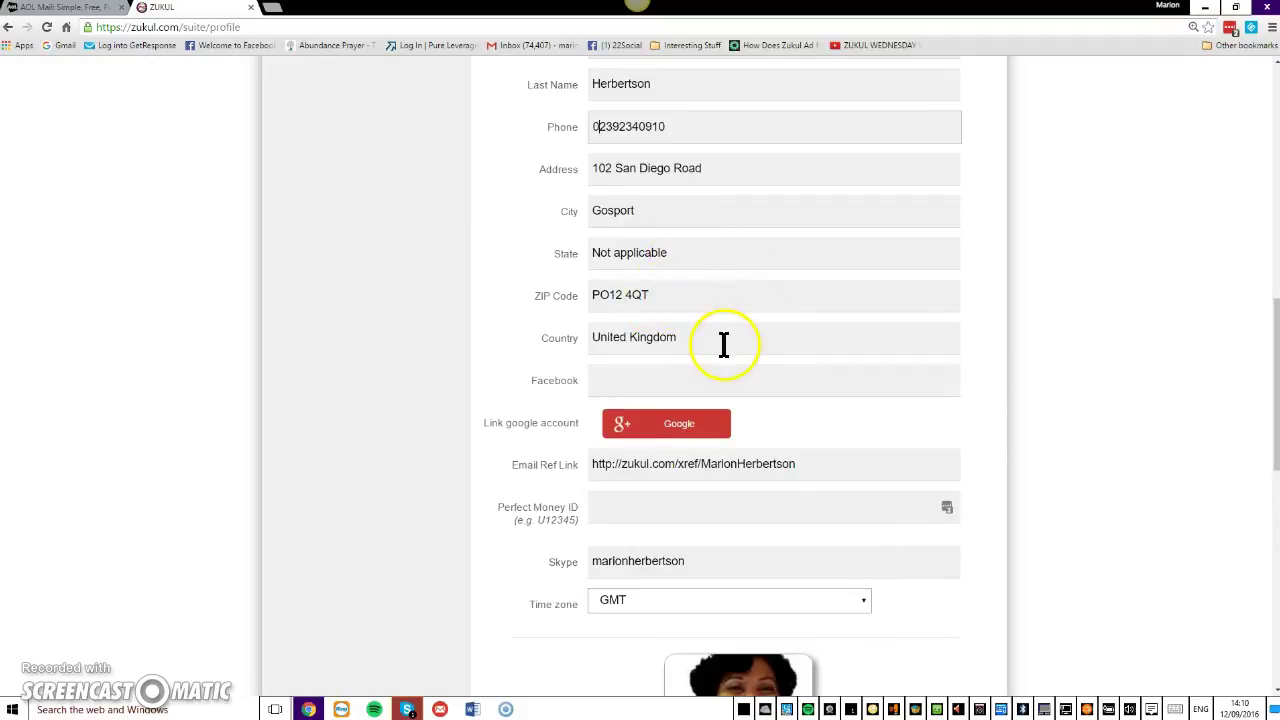
left_click(669, 380)
left_click(680, 380)
Open Facebook from the bookmark in a new tab and log in with a re-entered password.
left_click(271, 8)
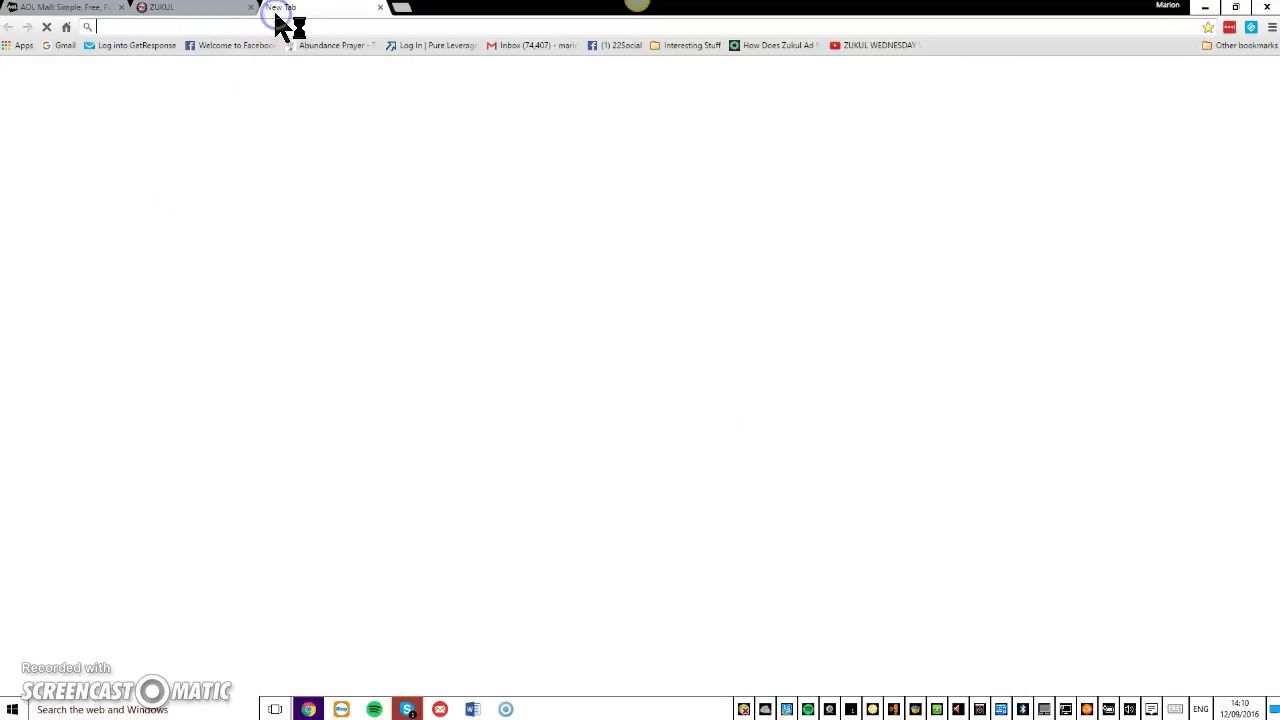
left_click(250, 47)
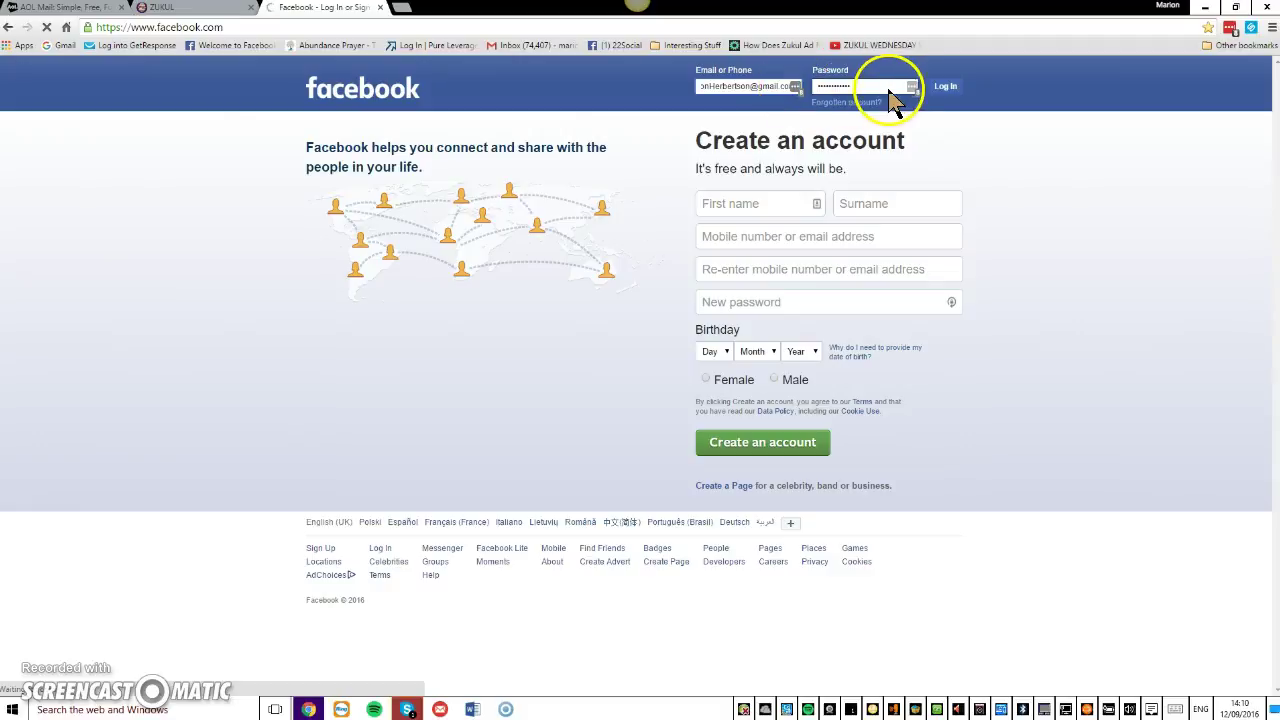
double_click(874, 86)
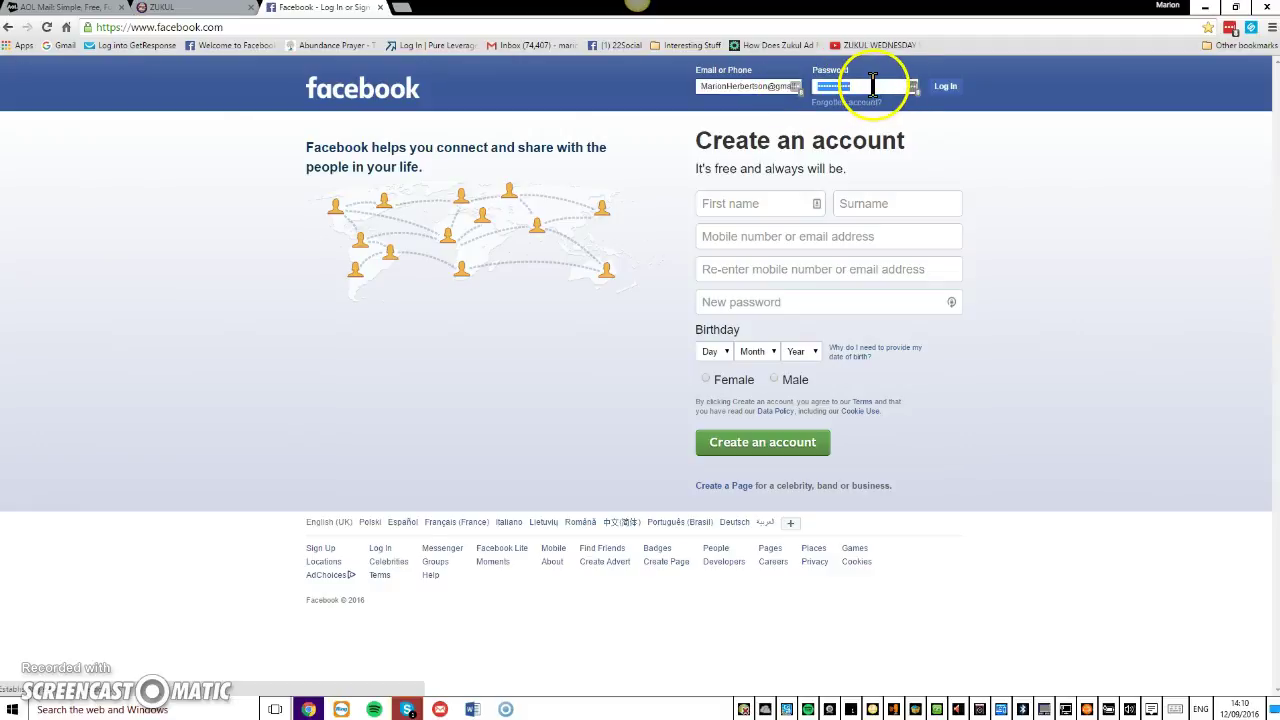
key("BackSpace")
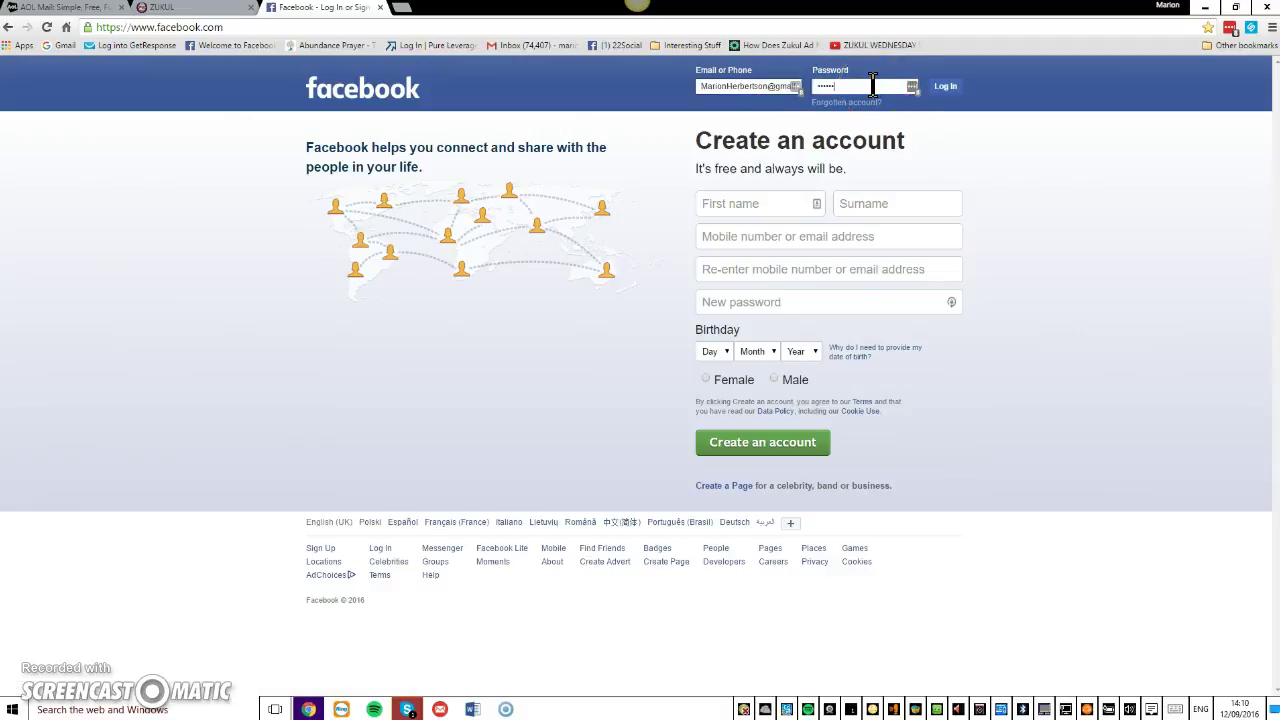
type("••")
left_click(941, 86)
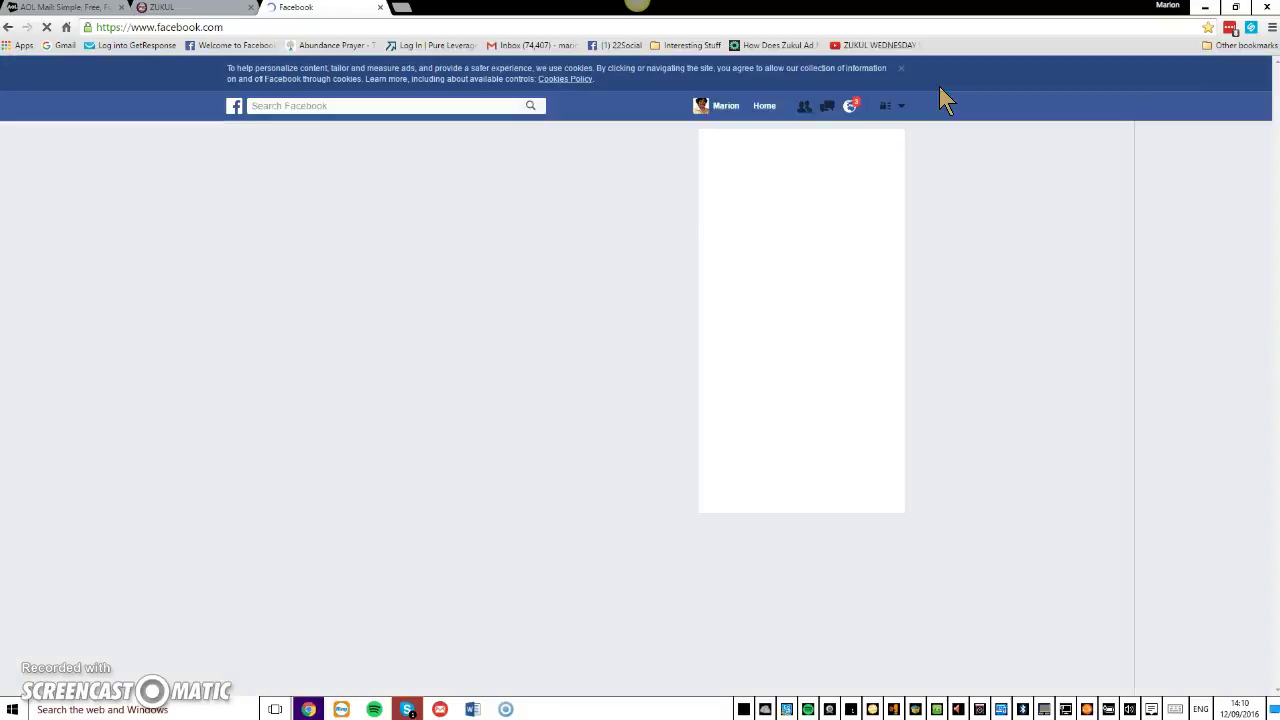
Open your own Facebook profile timeline from your name in the top bar.
left_click(743, 130)
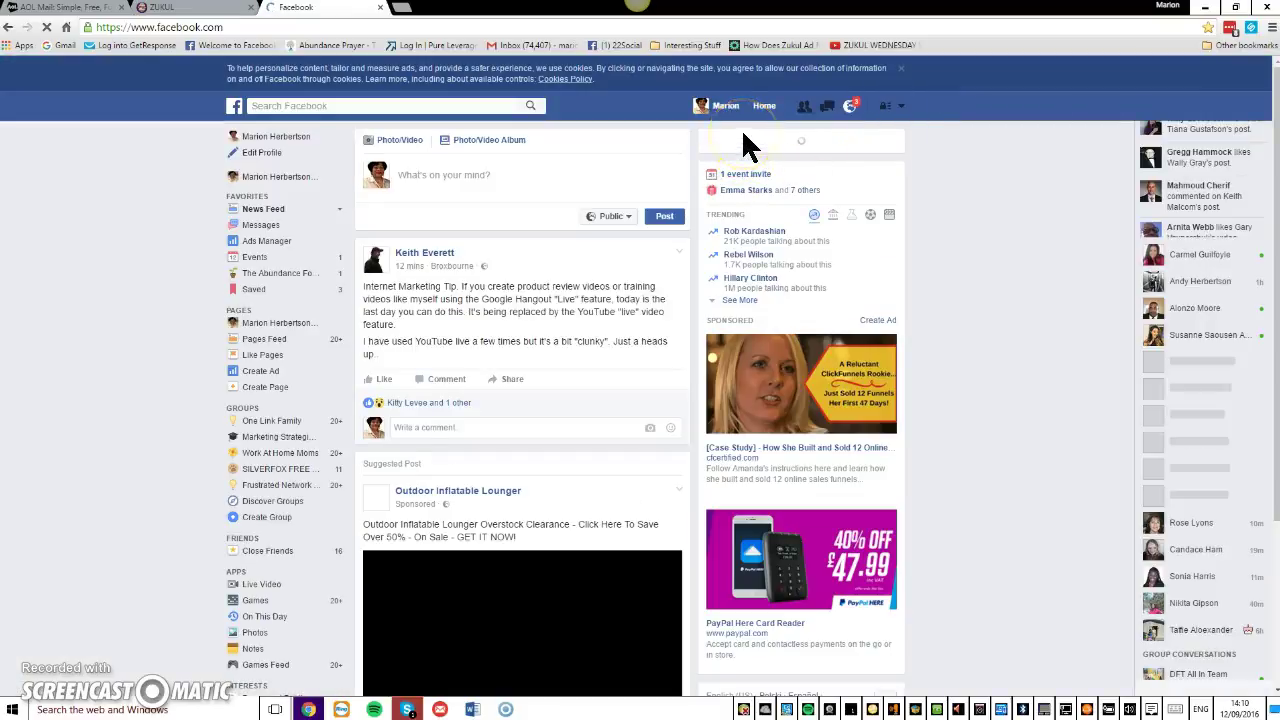
left_click(722, 135)
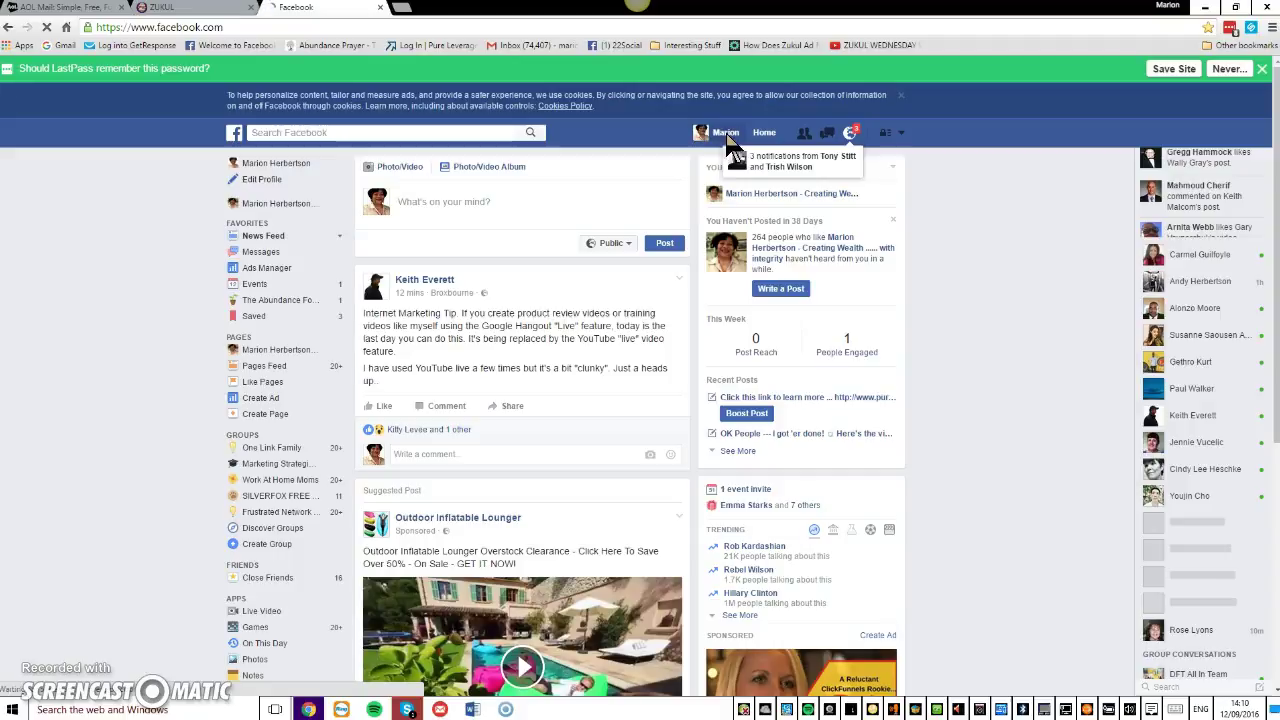
left_click(722, 134)
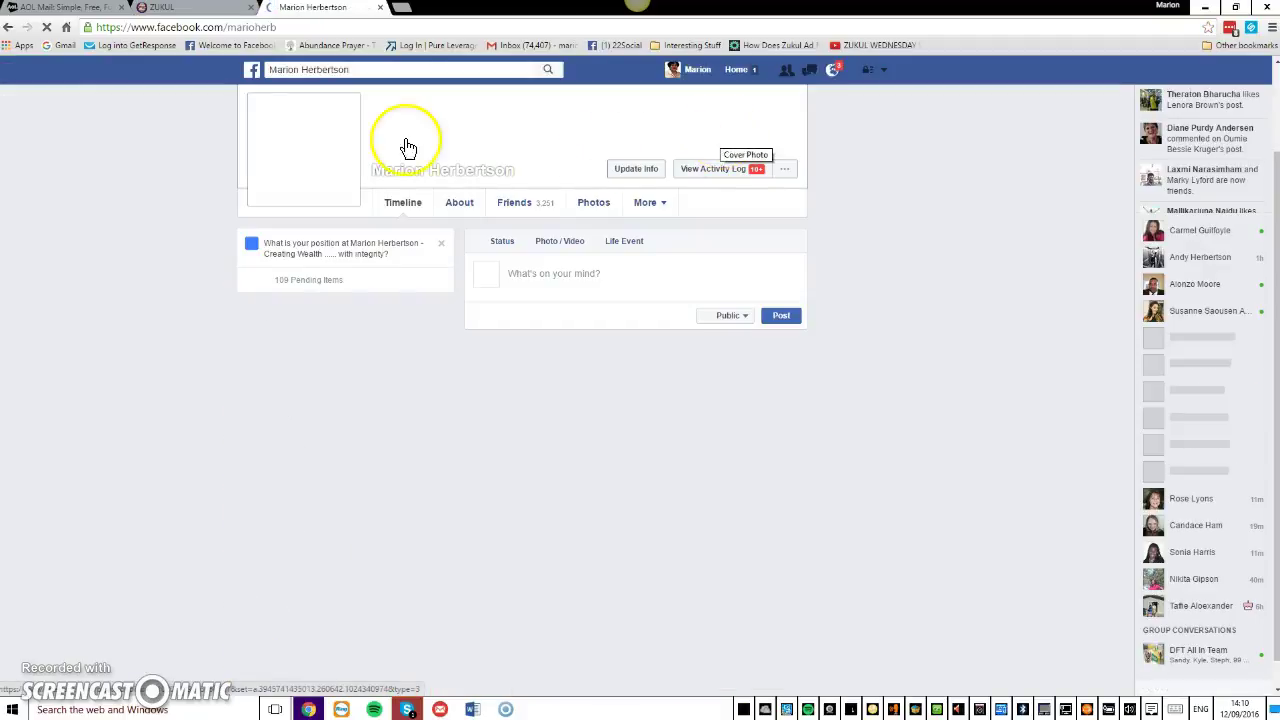
Copy the profile page's web address from the address bar.
left_click(171, 30)
right_click(173, 32)
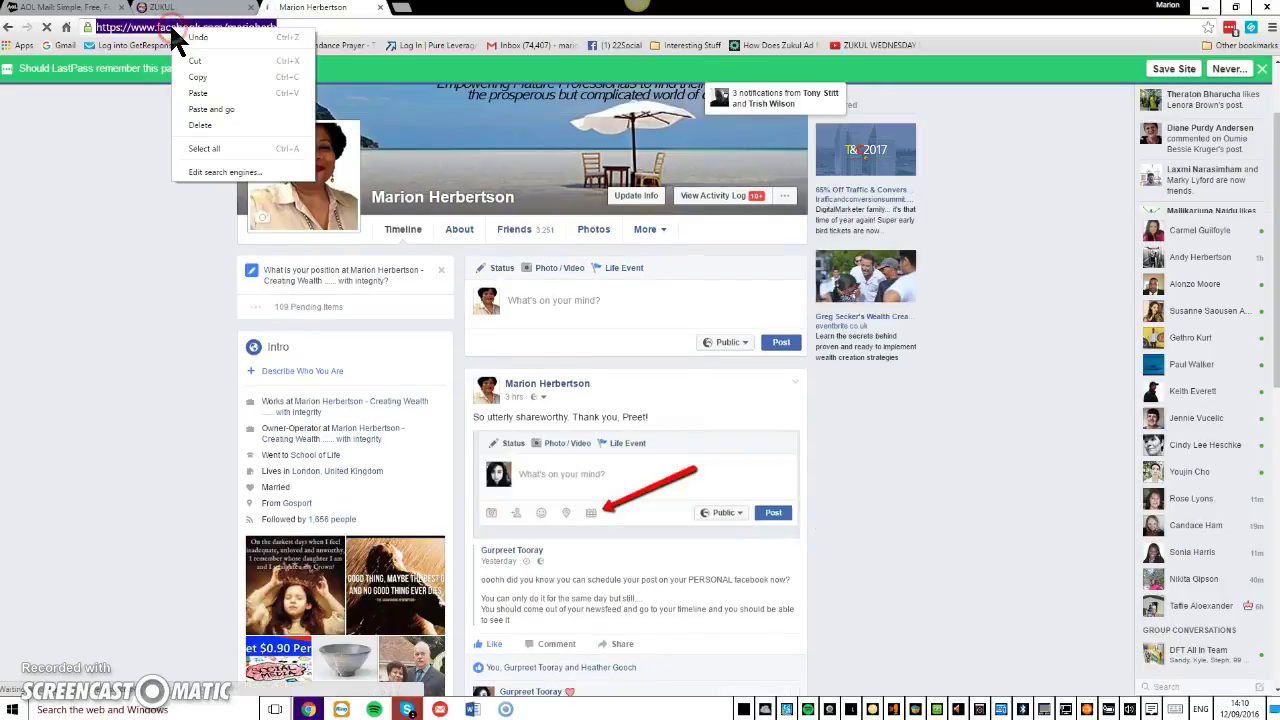
left_click(198, 77)
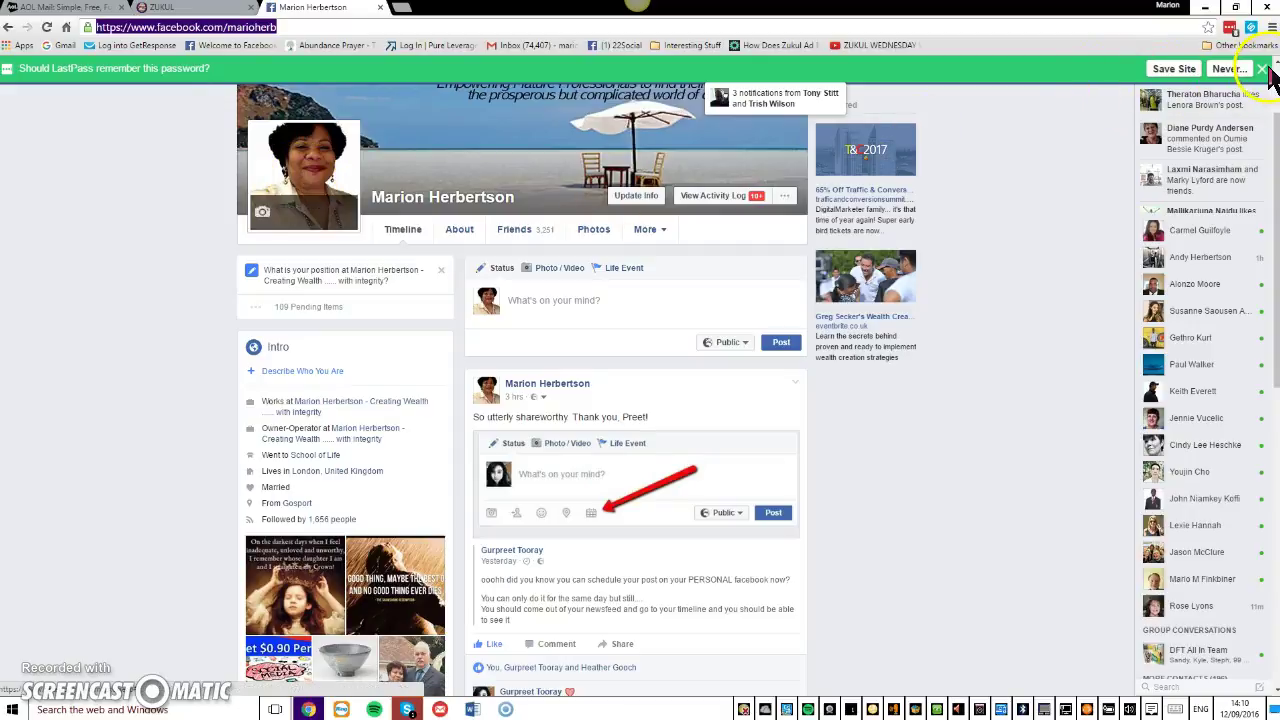
Decline LastPass's password offer, log out of Facebook, and return to the Zukul tab.
left_click(1254, 70)
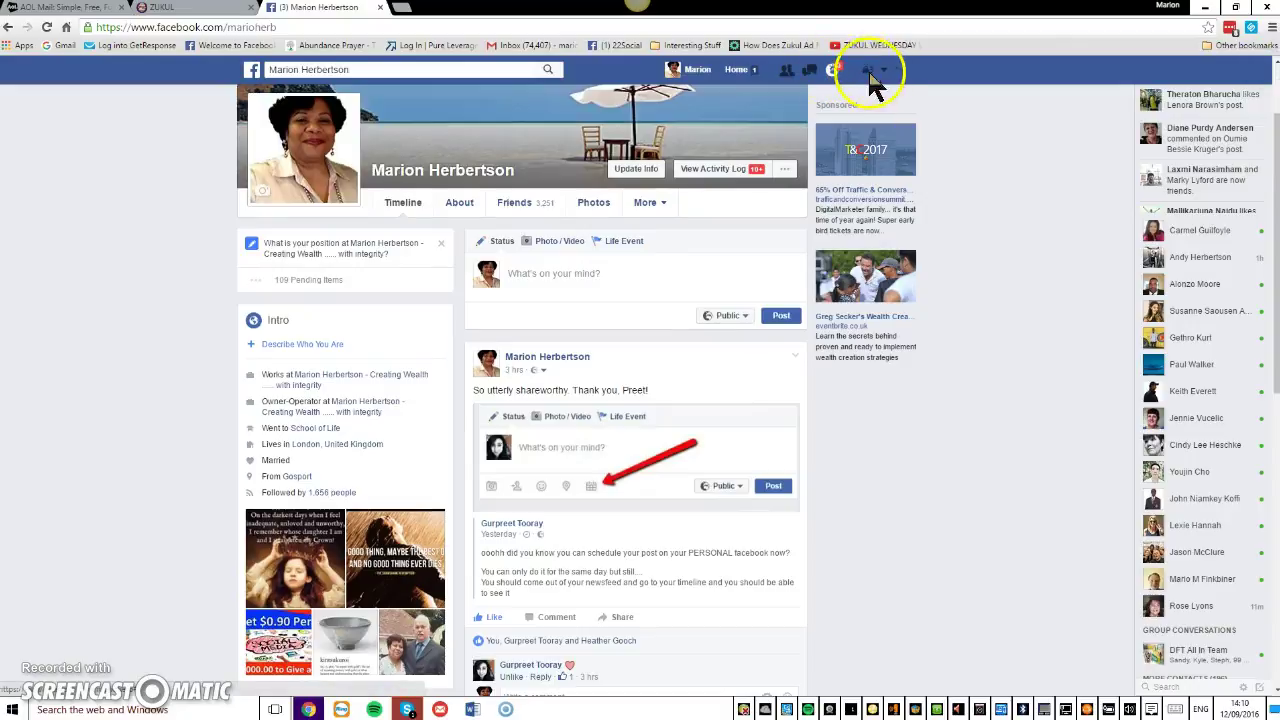
left_click(884, 70)
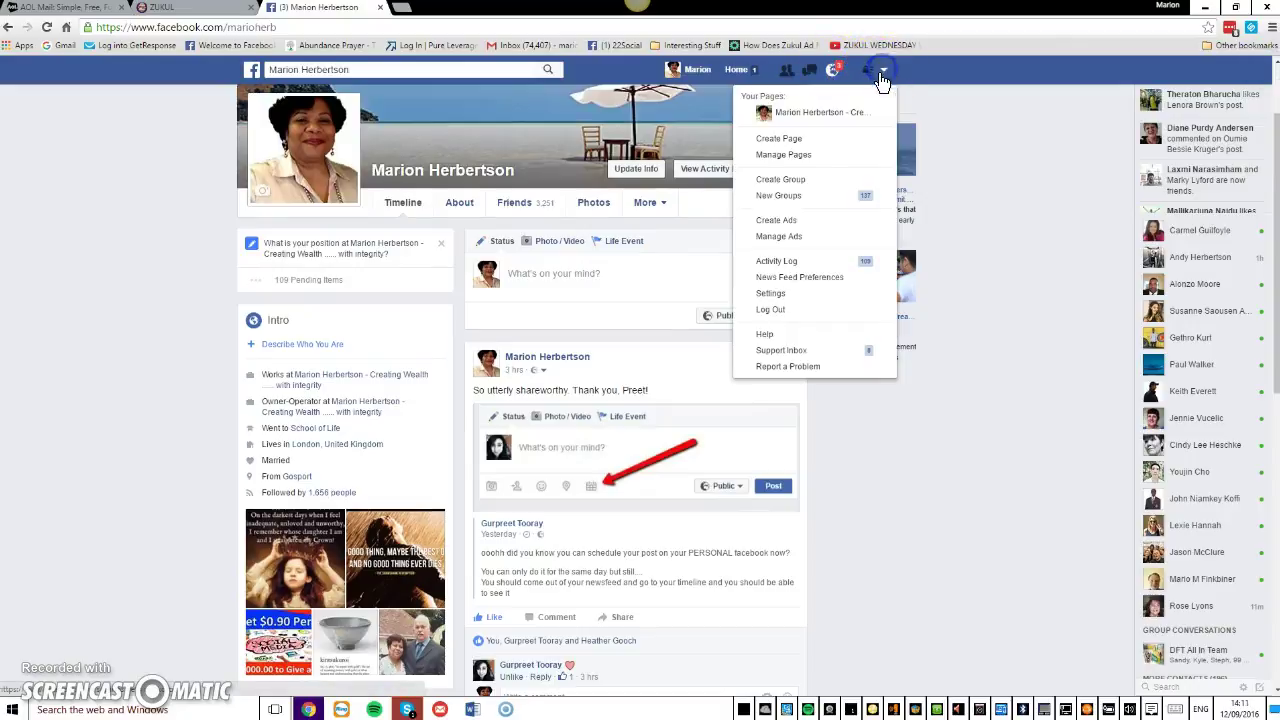
left_click(775, 312)
left_click(206, 12)
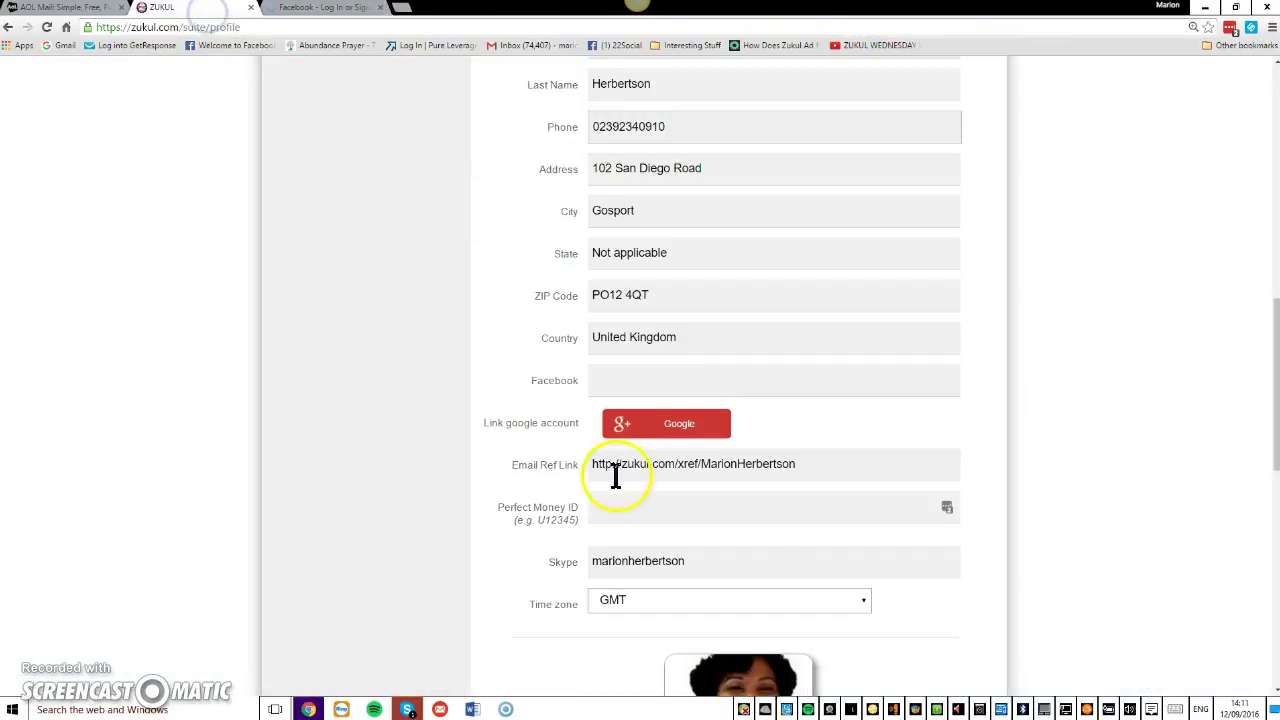
Paste the copied Facebook profile URL into the profile's Facebook field.
right_click(622, 381)
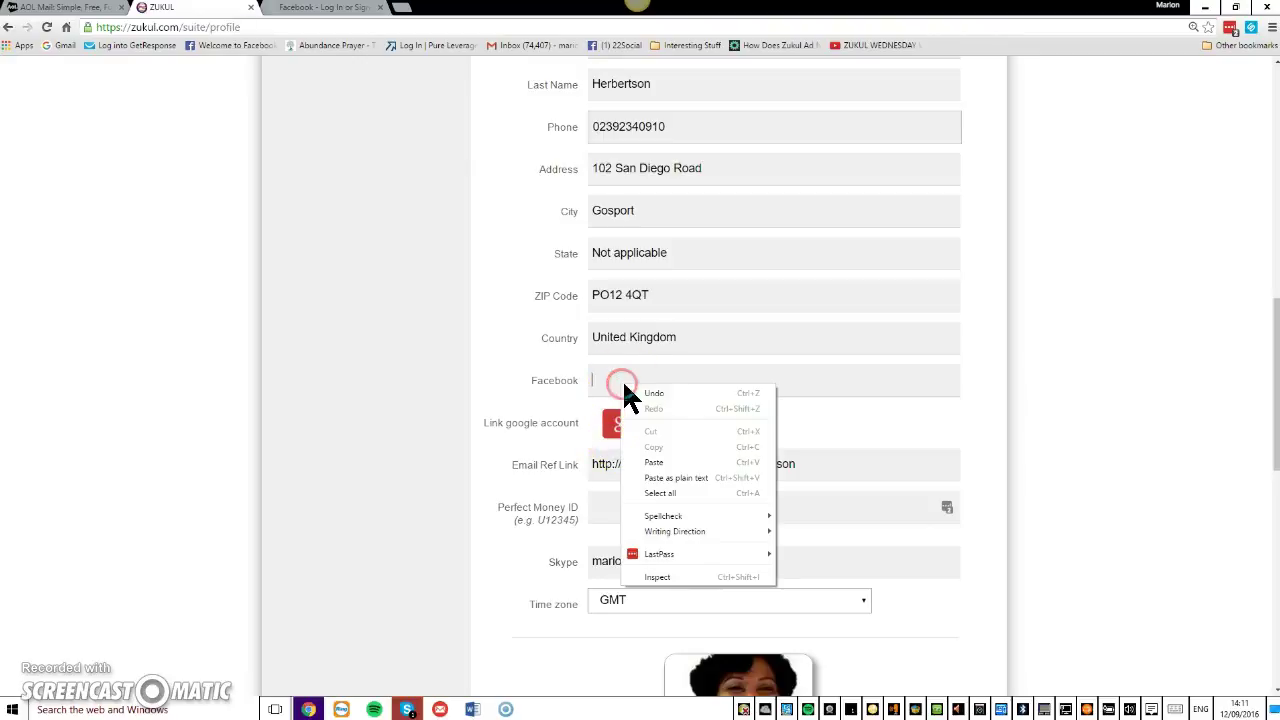
left_click(652, 462)
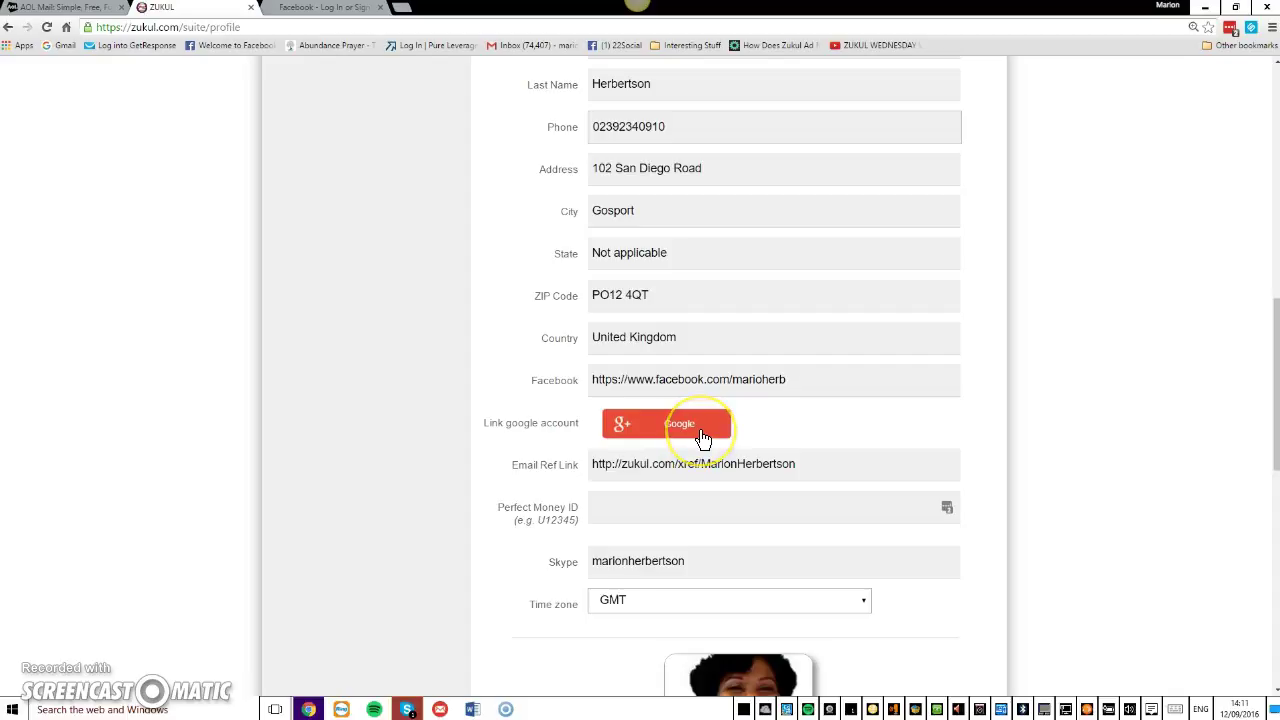
left_click(565, 490)
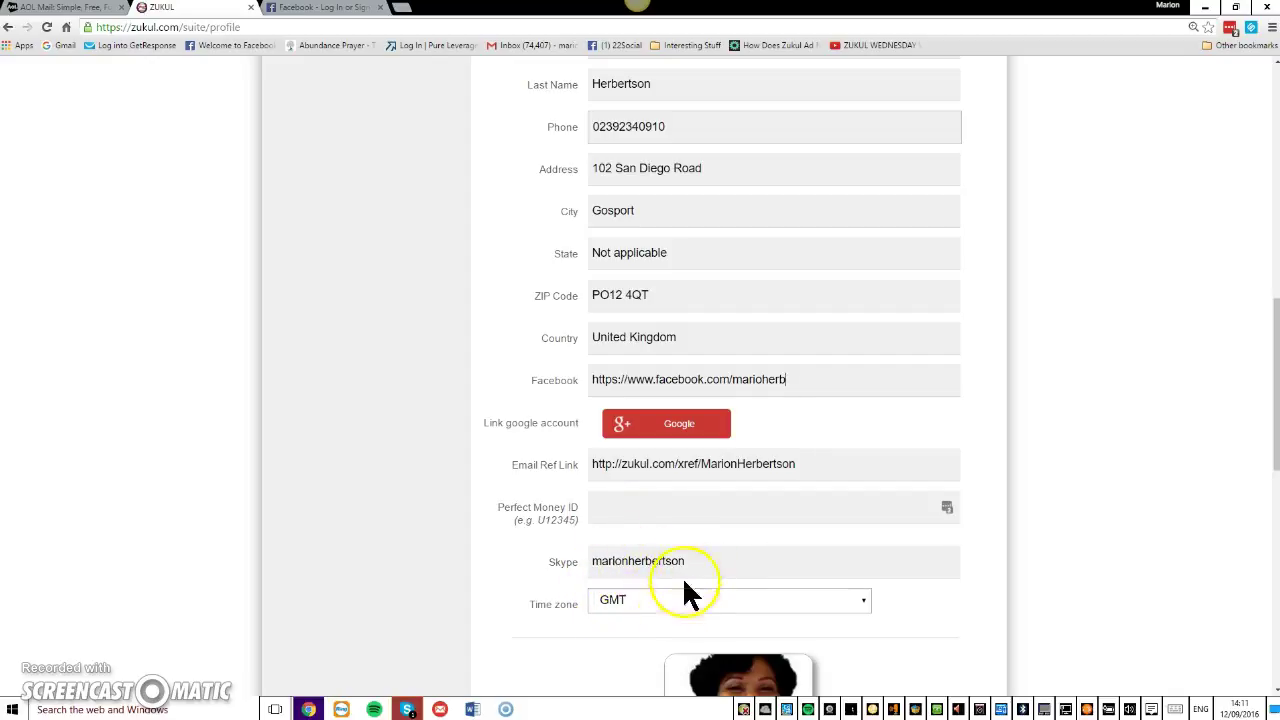
left_click_drag(1275, 457, 1261, 560)
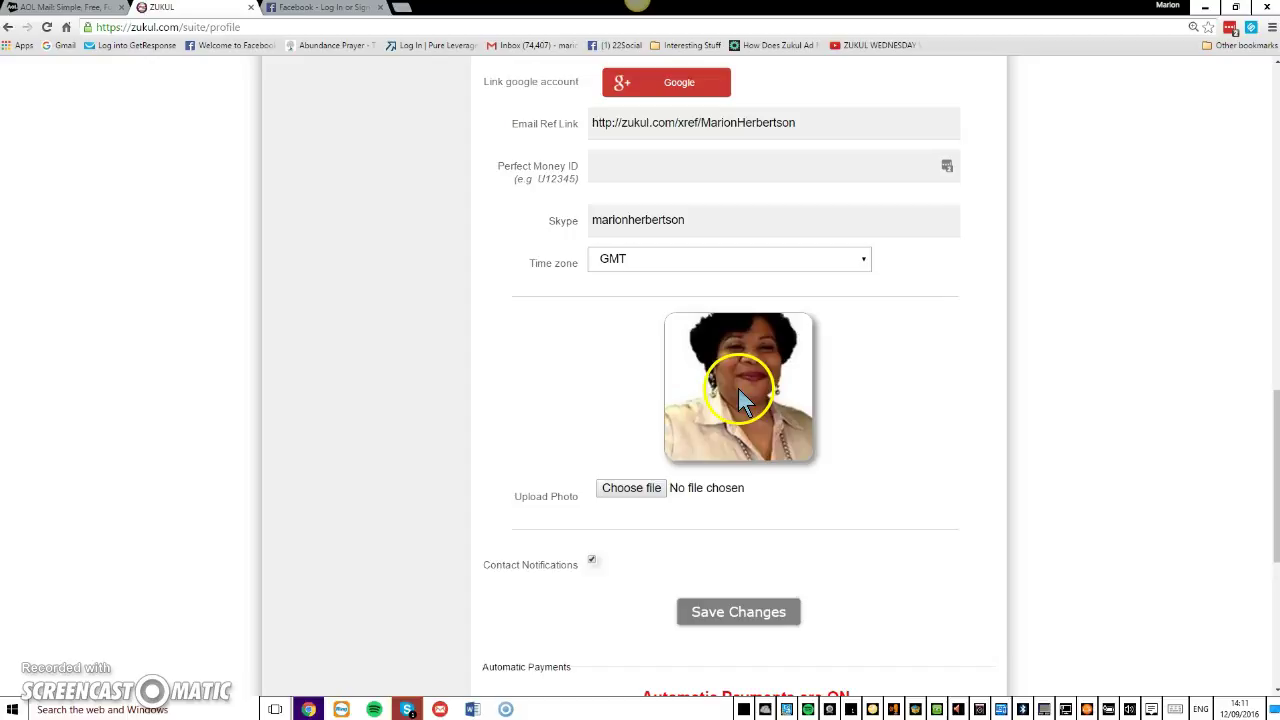
Upload the Desktop portrait photo as the profile picture and save the profile changes.
left_click(633, 490)
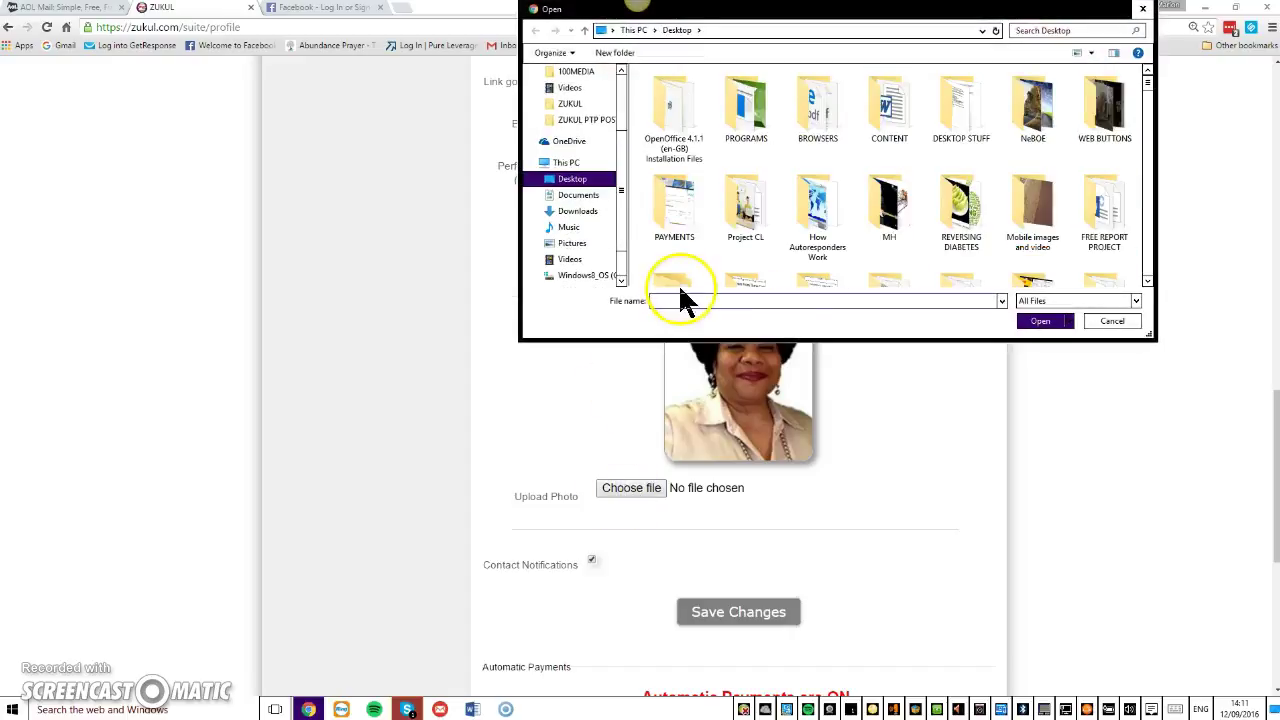
left_click_drag(1147, 86, 1141, 272)
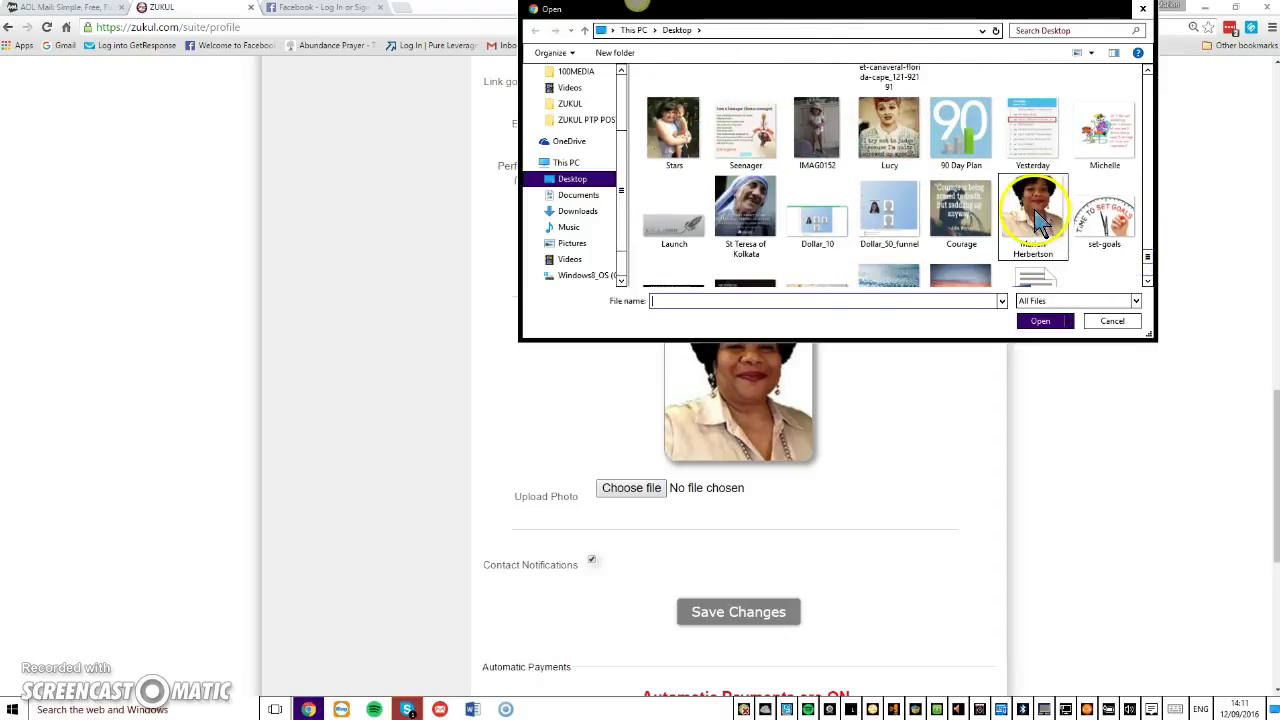
left_click(1038, 220)
left_click(1041, 321)
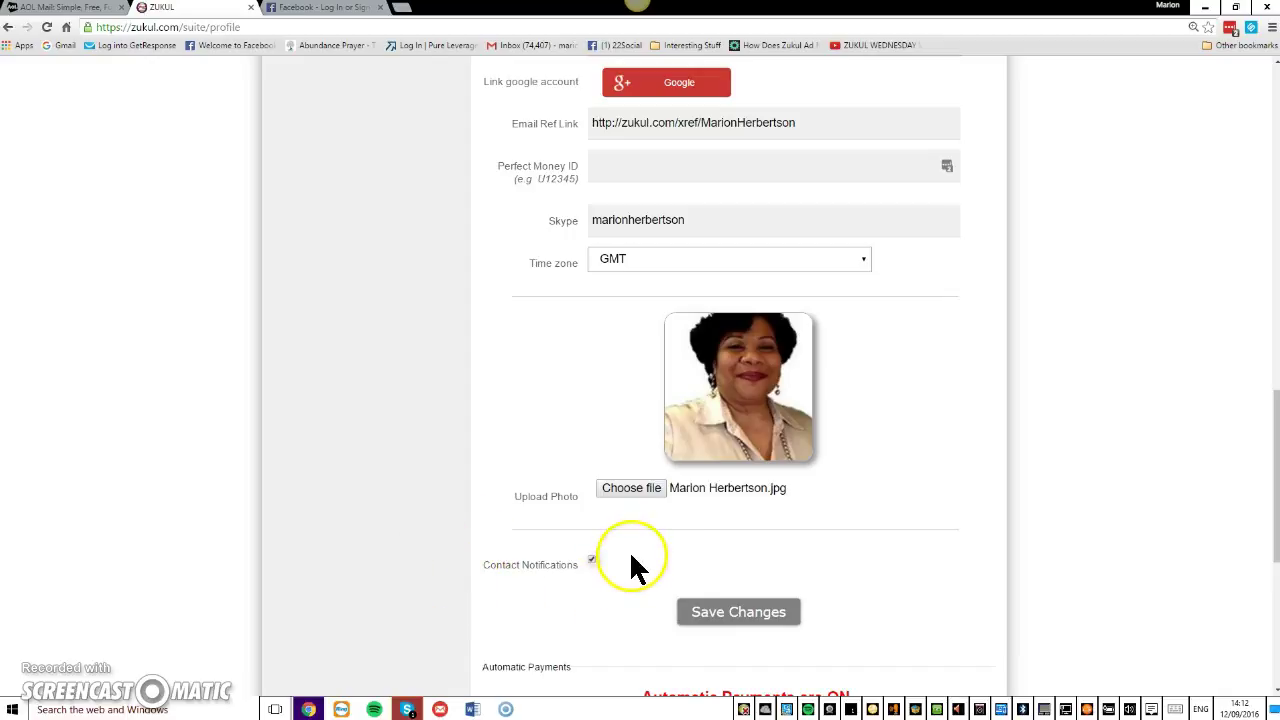
left_click(728, 612)
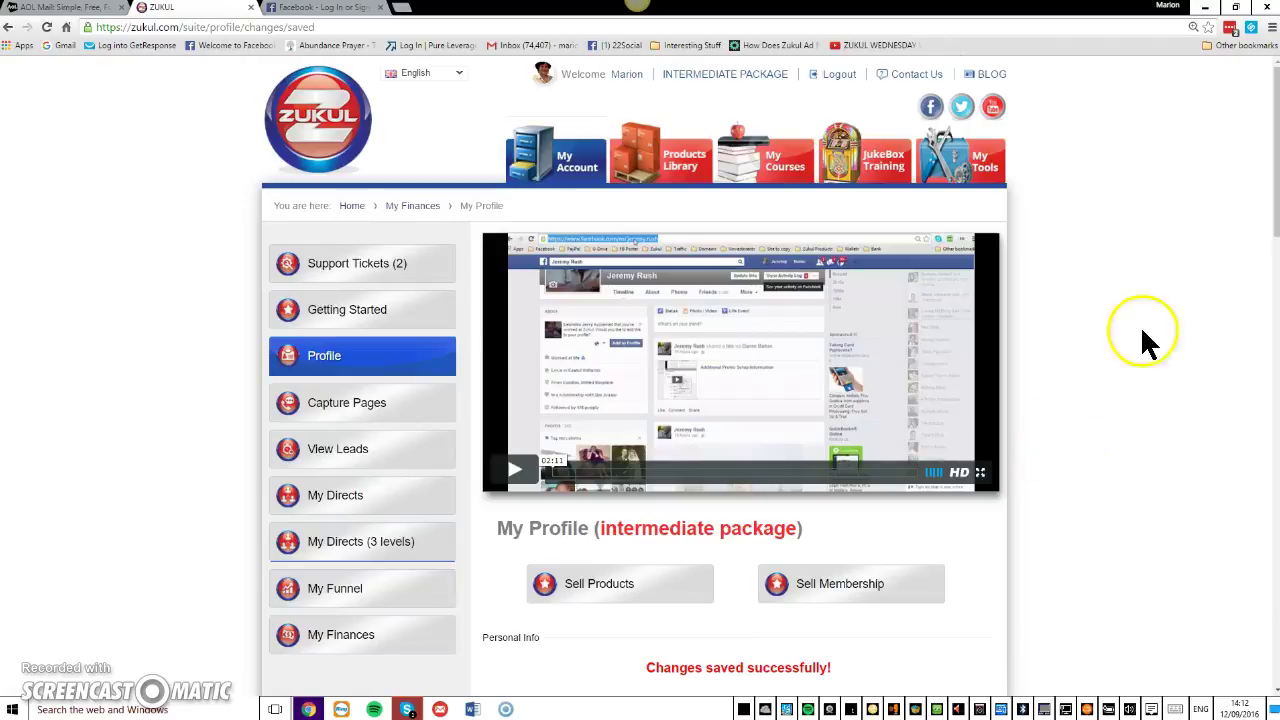
left_click_drag(1272, 214, 1221, 632)
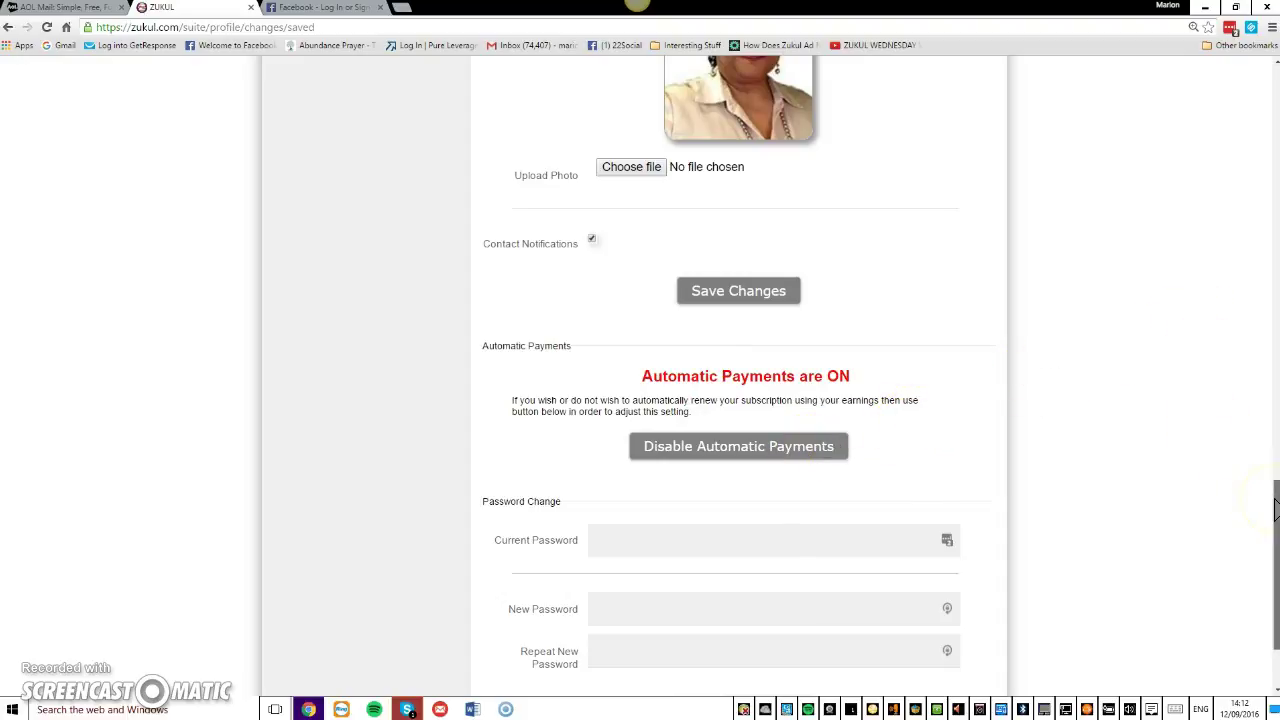
left_click_drag(1275, 508, 1266, 543)
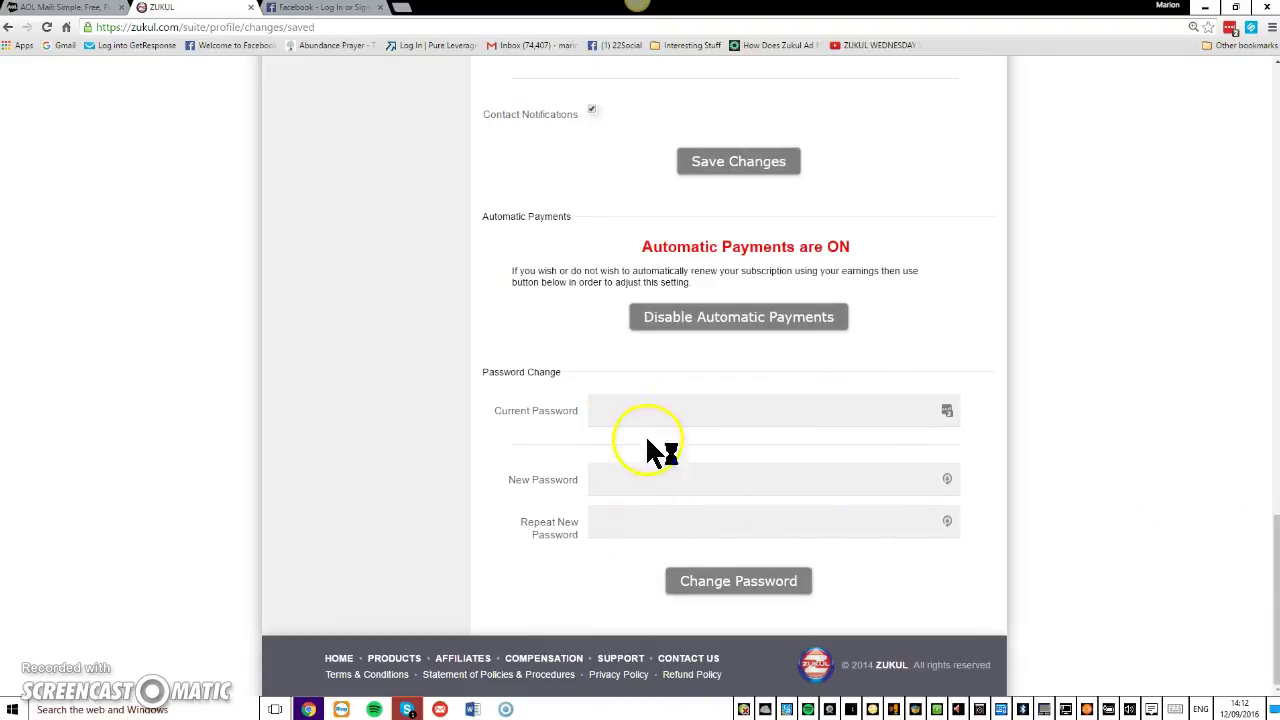
left_click_drag(1276, 528, 1276, 75)
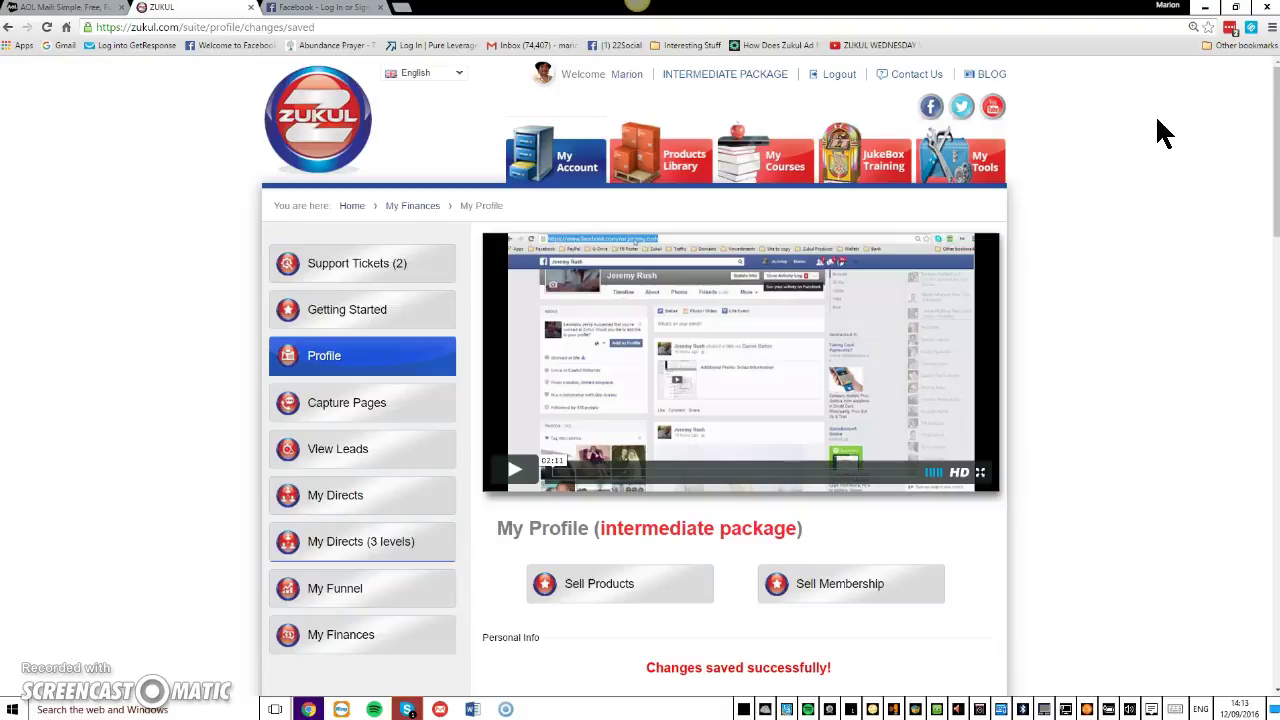
Go to the JukeBox Training tab in Zukul's top navigation.
left_click(880, 182)
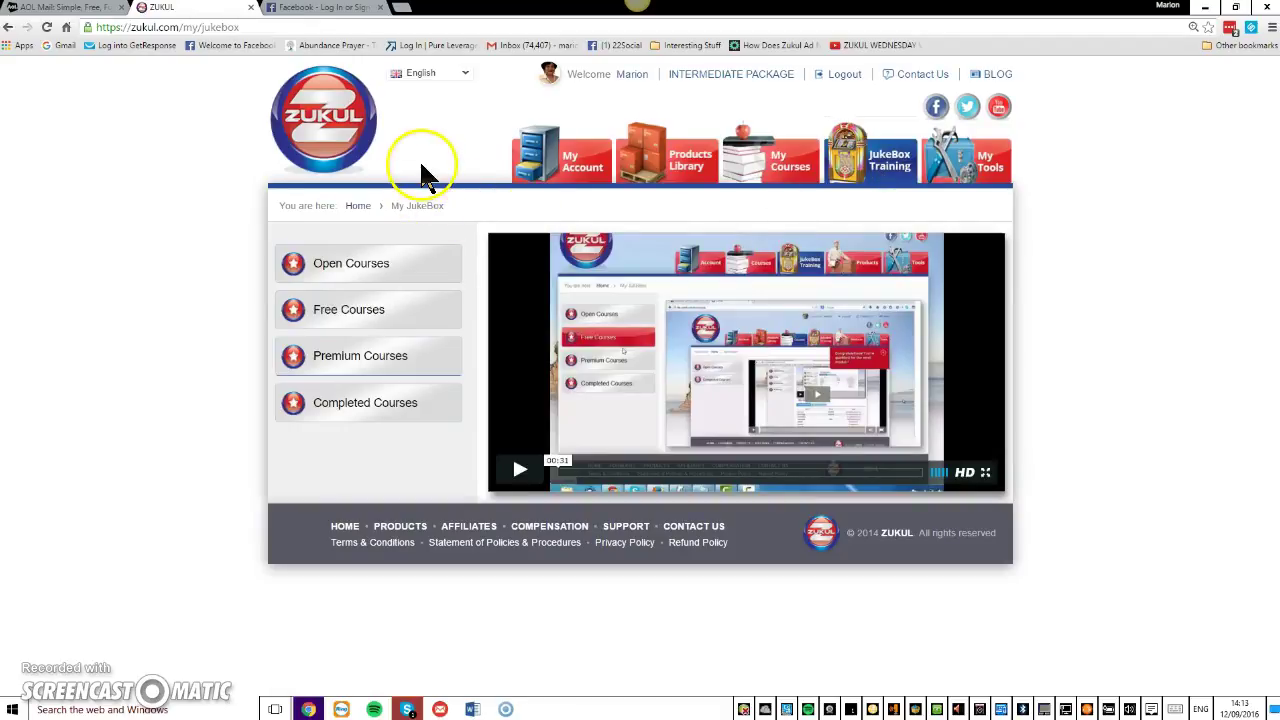
left_click(241, 191)
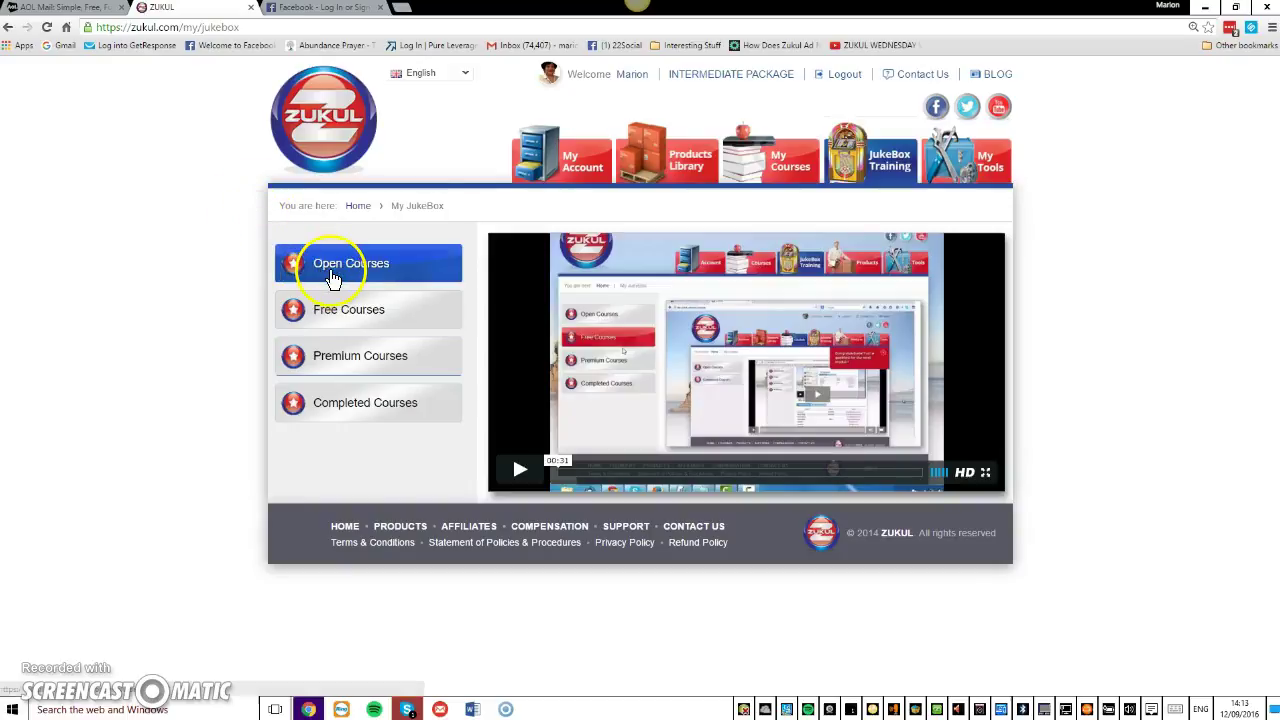
Show Free Courses and scroll through tiles like Sales Funnel Fundamentals and Advanced Facebook Training.
left_click(343, 315)
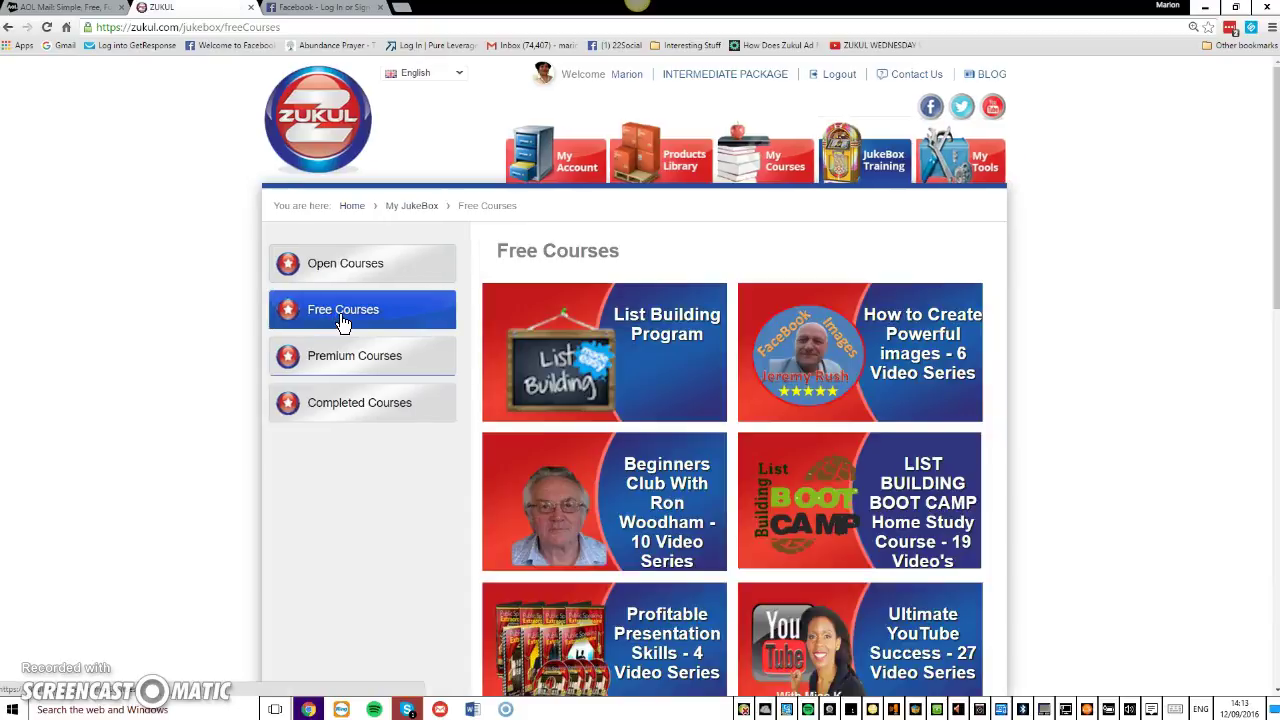
left_click_drag(1275, 140, 1260, 200)
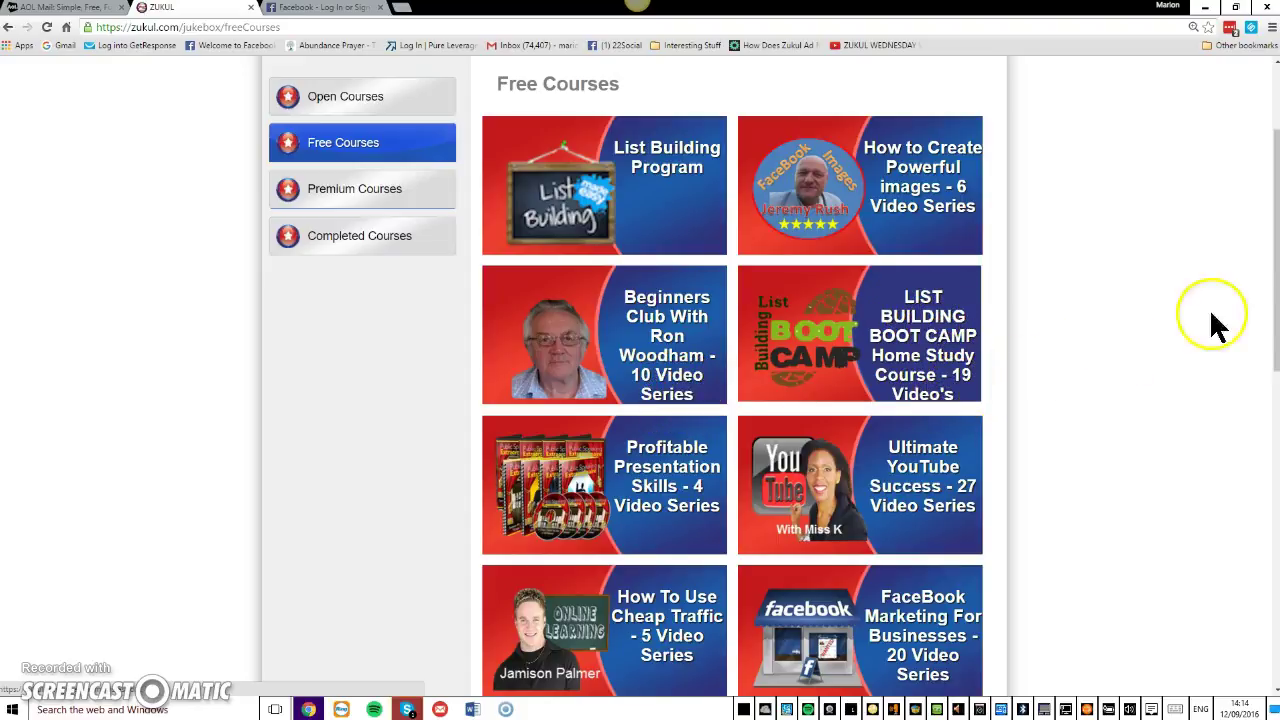
left_click_drag(1266, 271, 1263, 355)
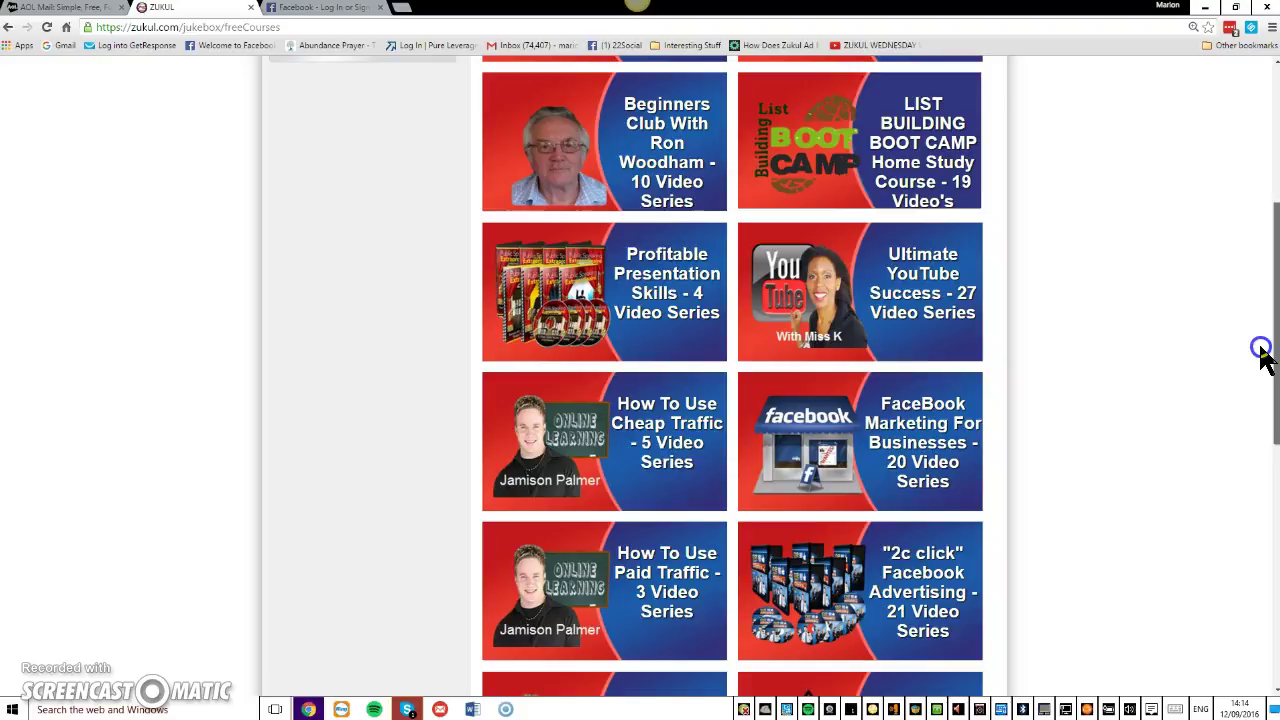
left_click_drag(1263, 355, 1236, 495)
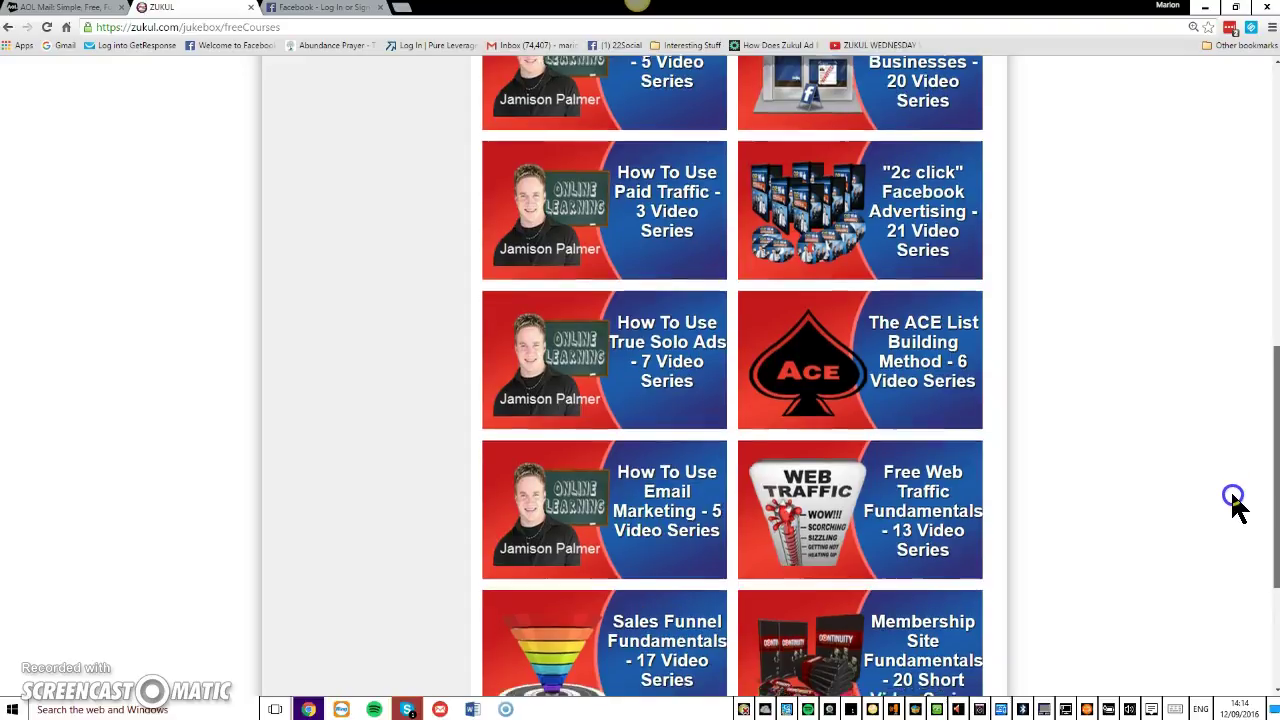
scroll(1233, 510, "down", 1)
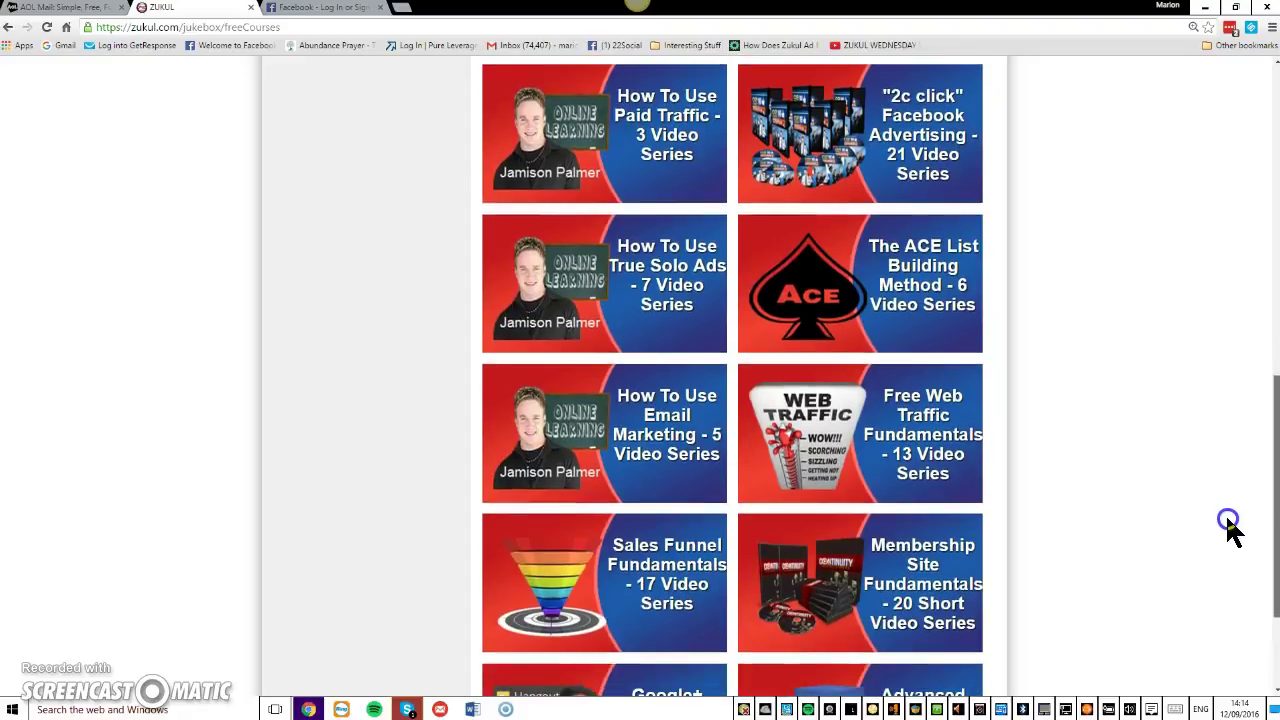
scroll(1225, 540, "down", 2)
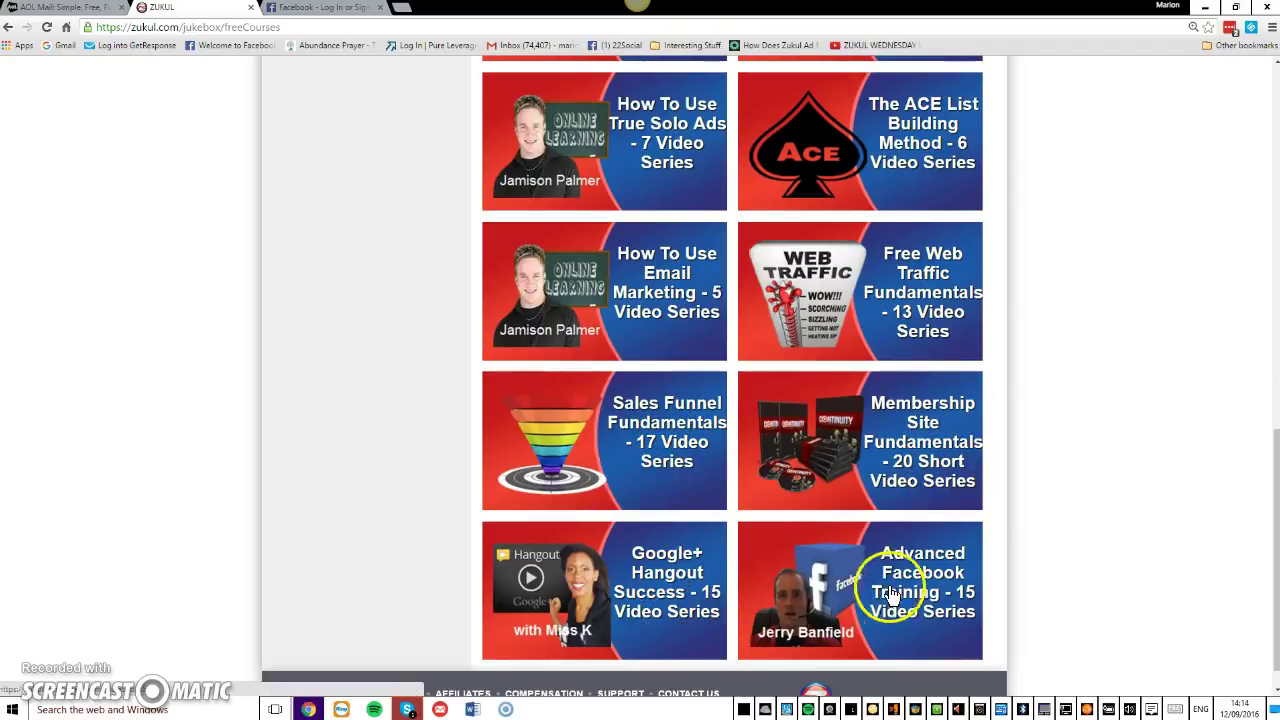
left_click_drag(1270, 490, 1249, 509)
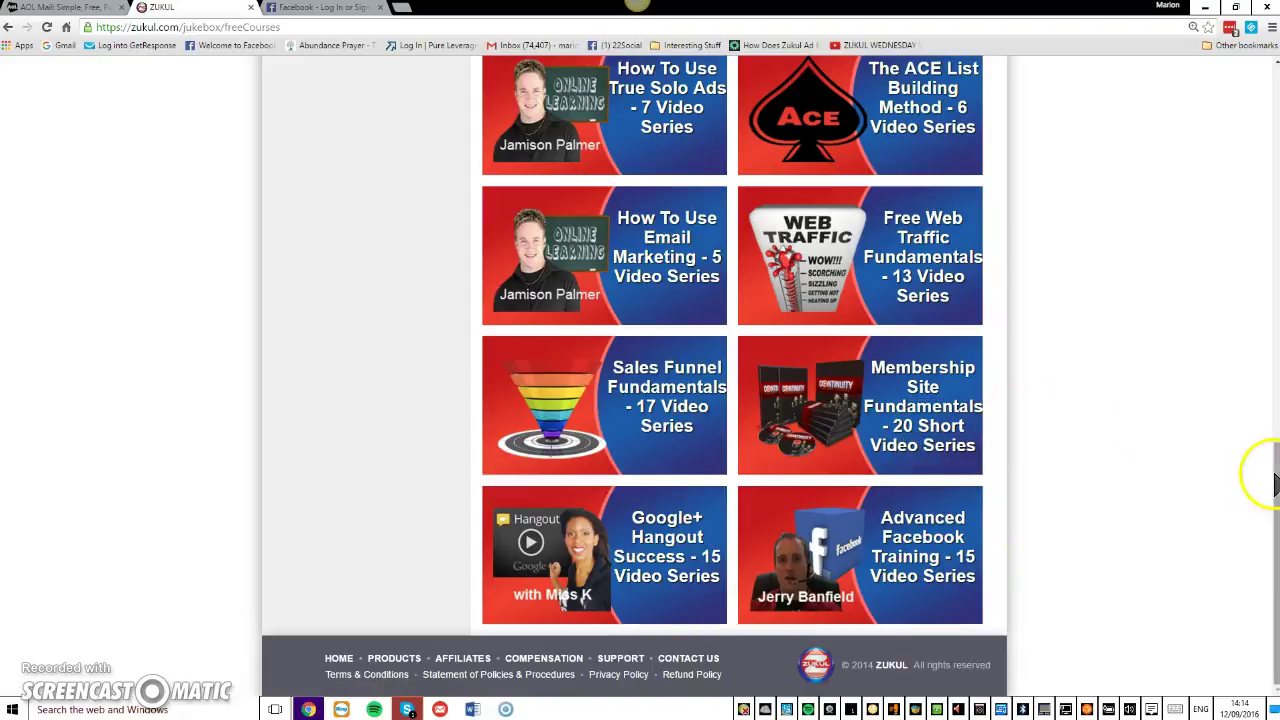
left_click_drag(1274, 471, 1273, 205)
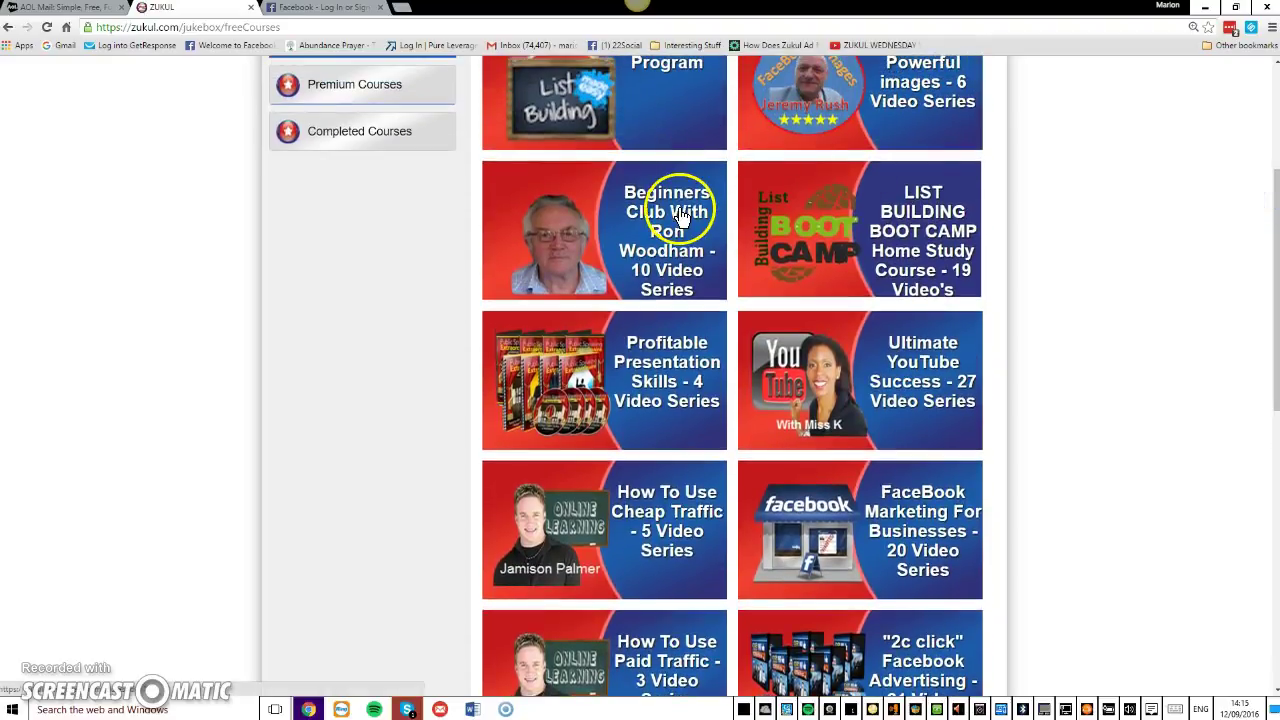
Go to Open Courses to list the Beginners Club and Ultimate YouTube Success series.
left_click(640, 222)
left_click_drag(1275, 257, 1268, 194)
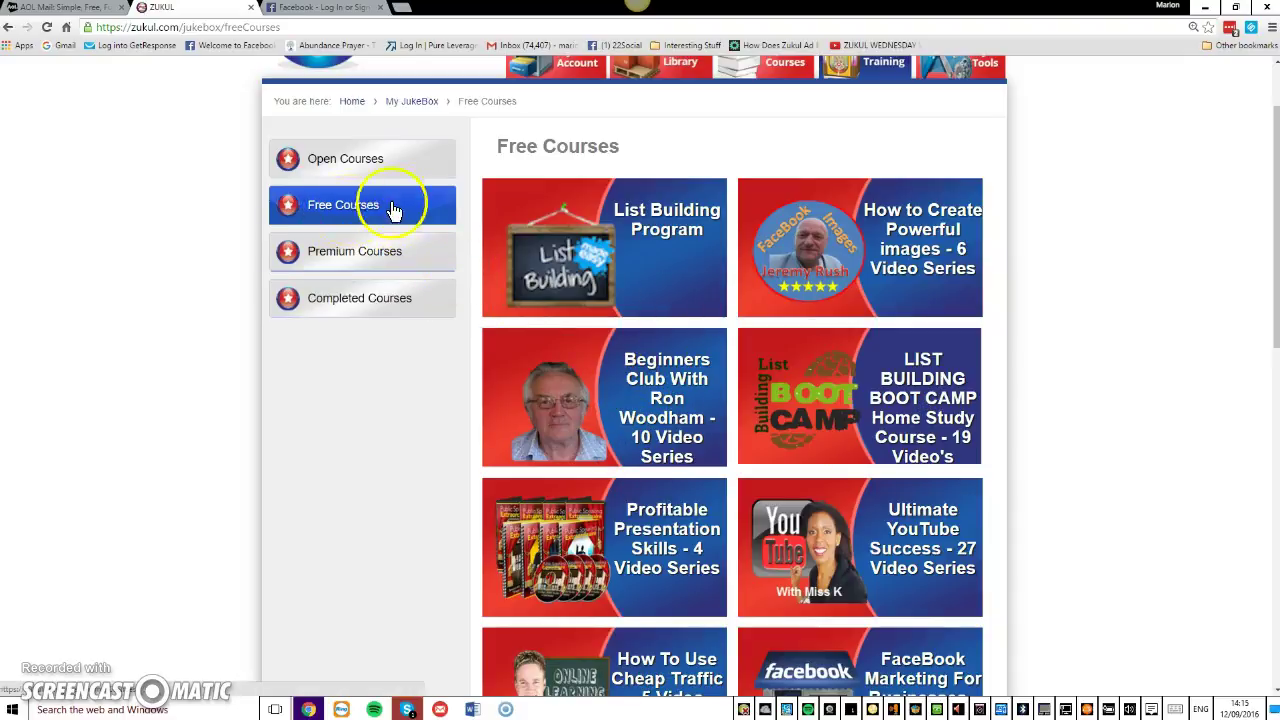
left_click(343, 161)
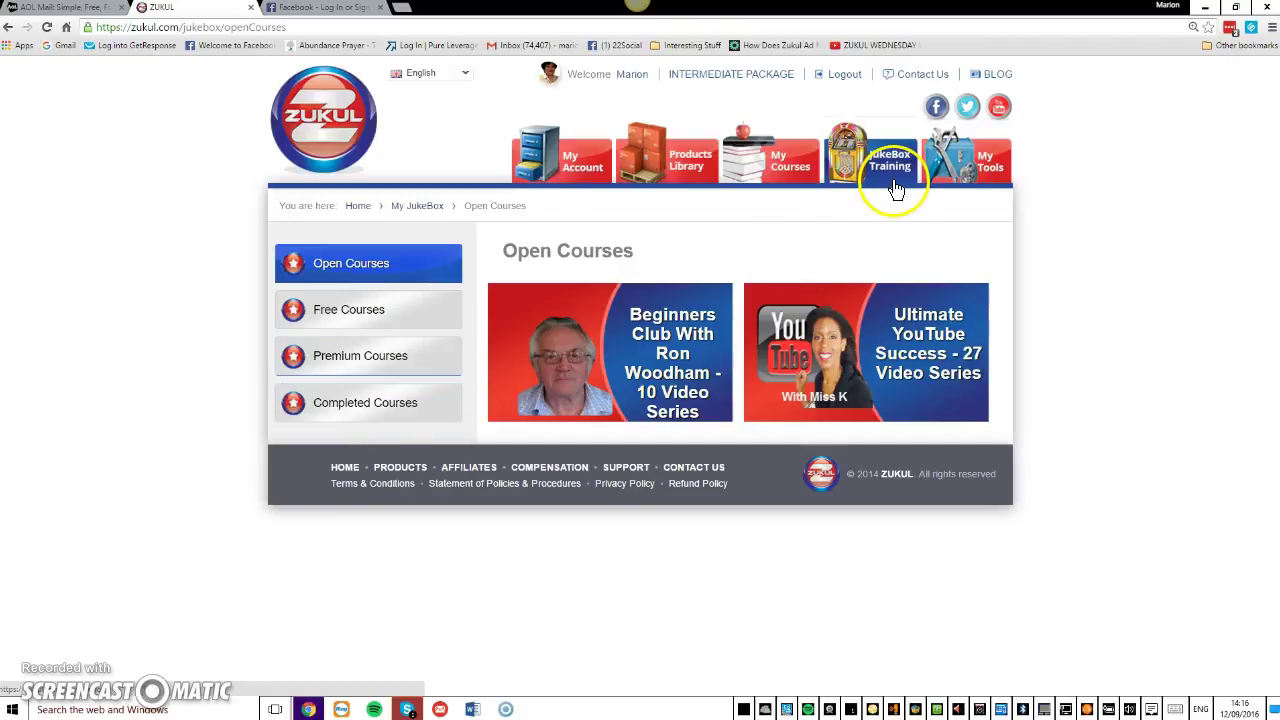
Open the Beginners Club course and review Modules 1–10, from Intro to Landing Page Creator.
left_click(663, 352)
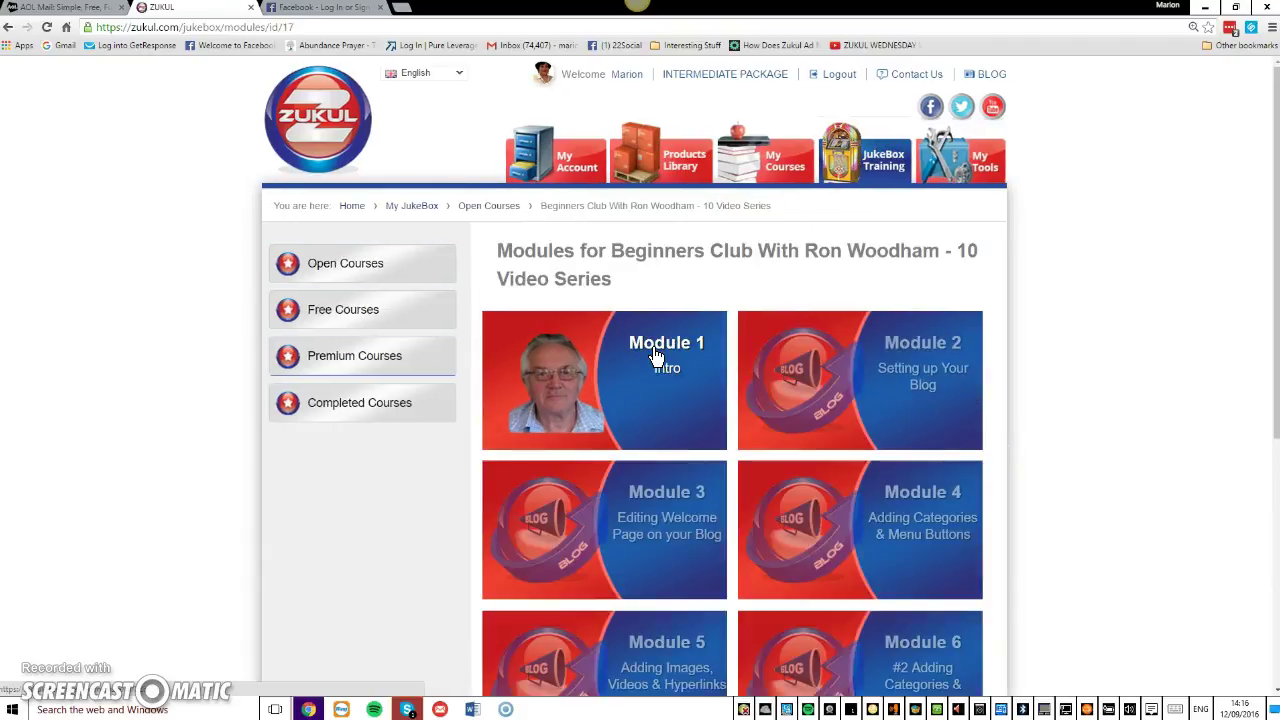
left_click_drag(1270, 177, 1263, 263)
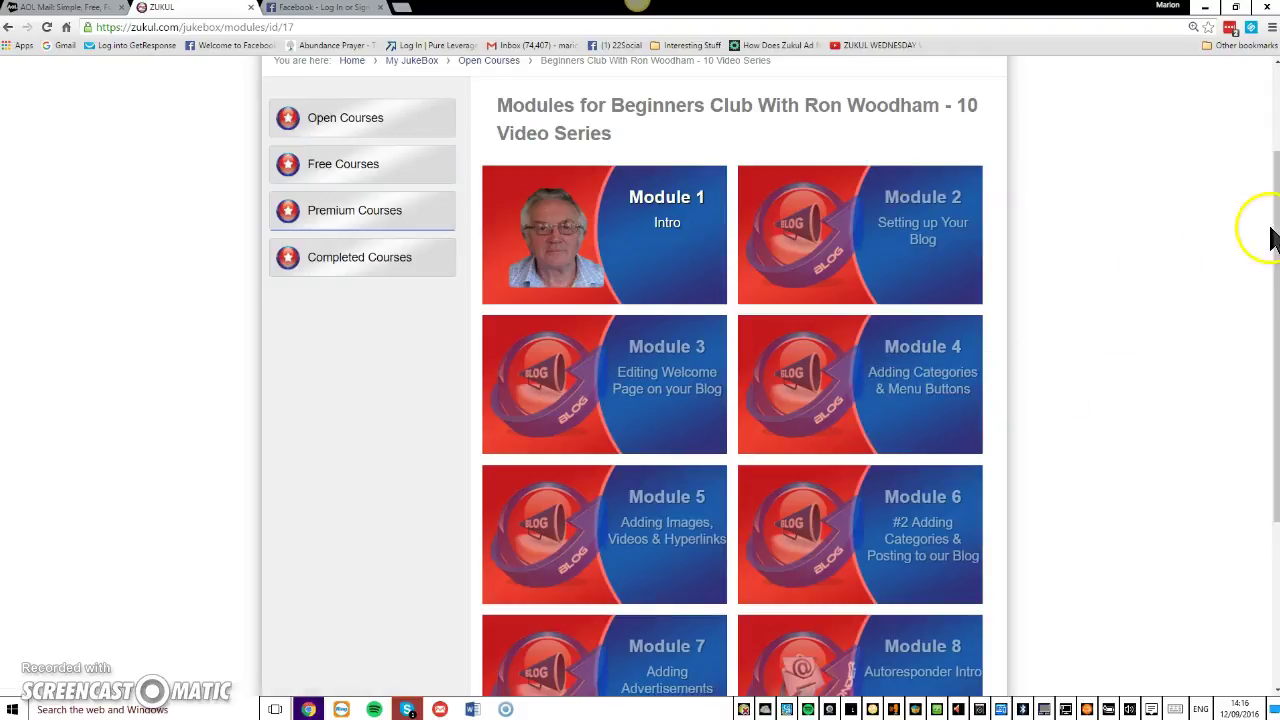
left_click_drag(1272, 230, 1258, 400)
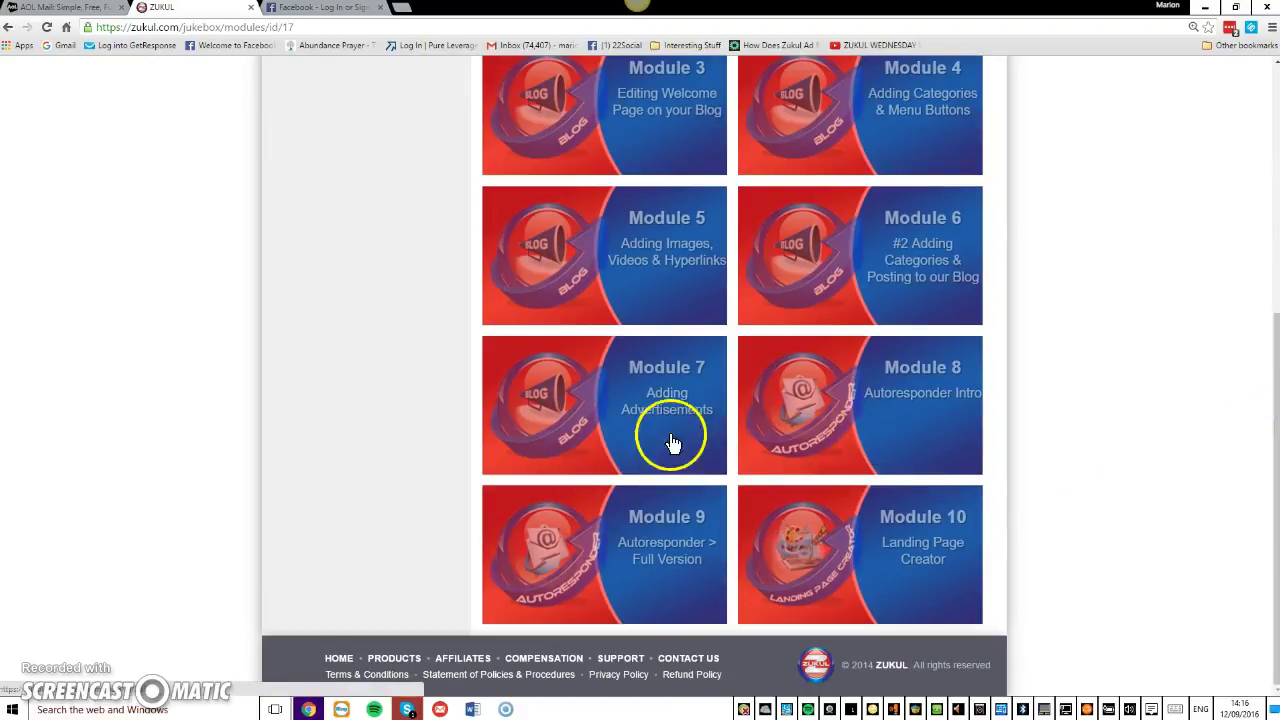
left_click_drag(1266, 349, 1272, 107)
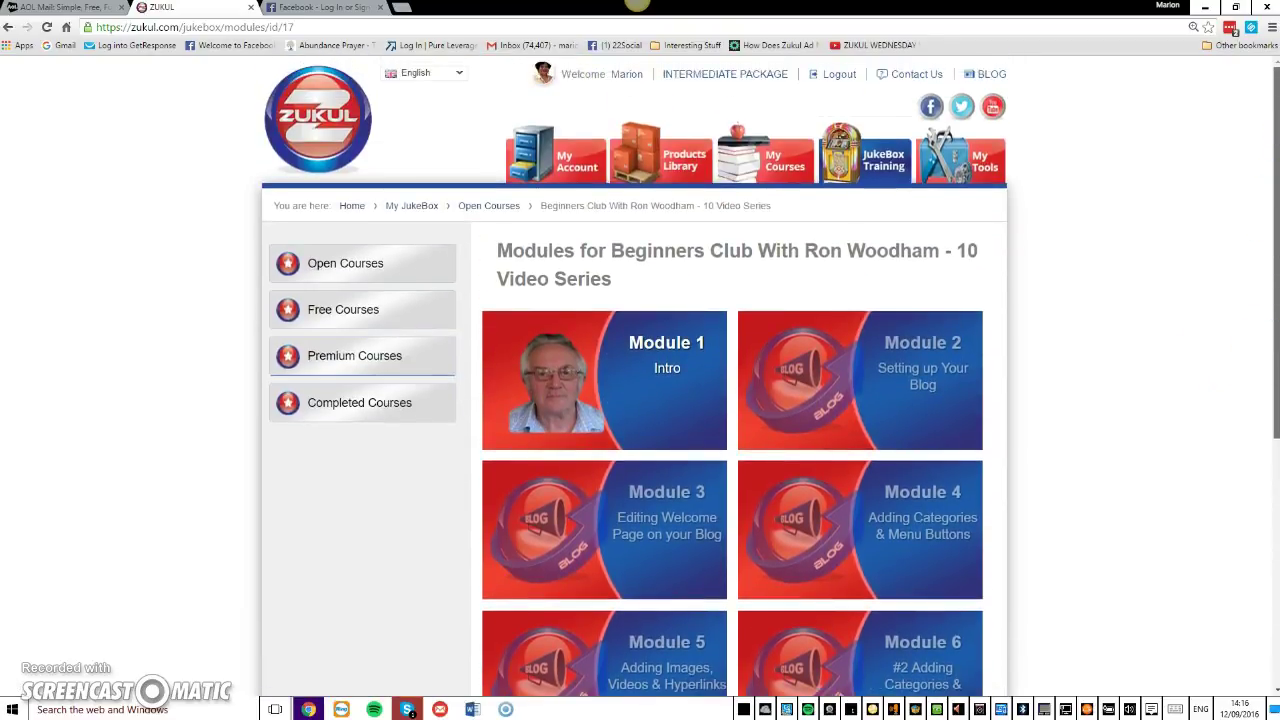